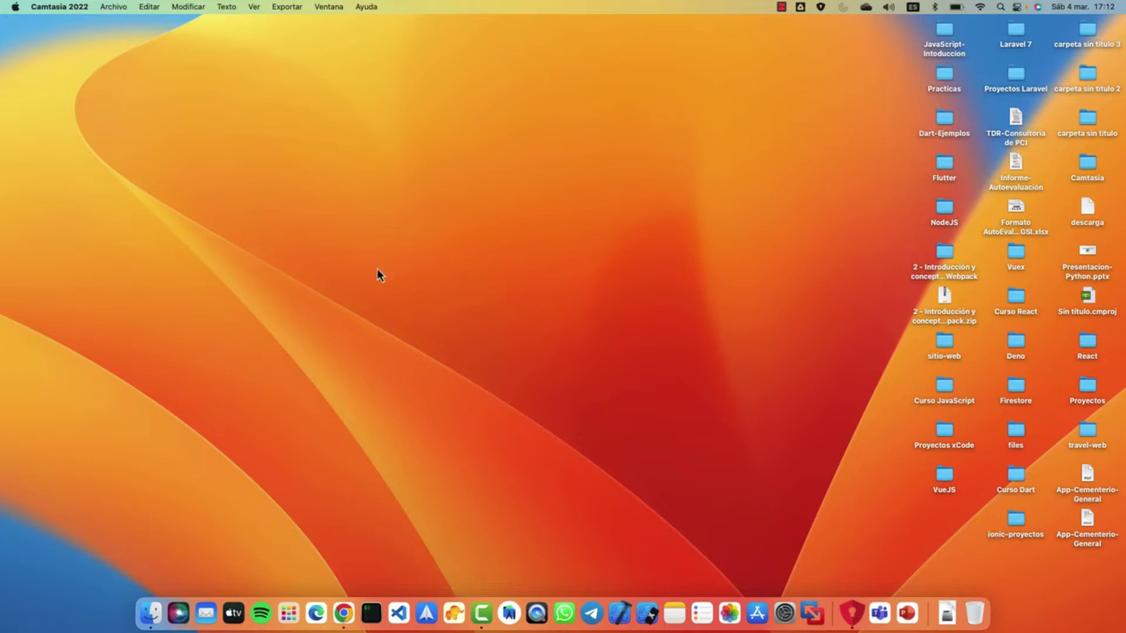
Step: View the Mac's details in About This Mac, then close those windows
click(15, 7)
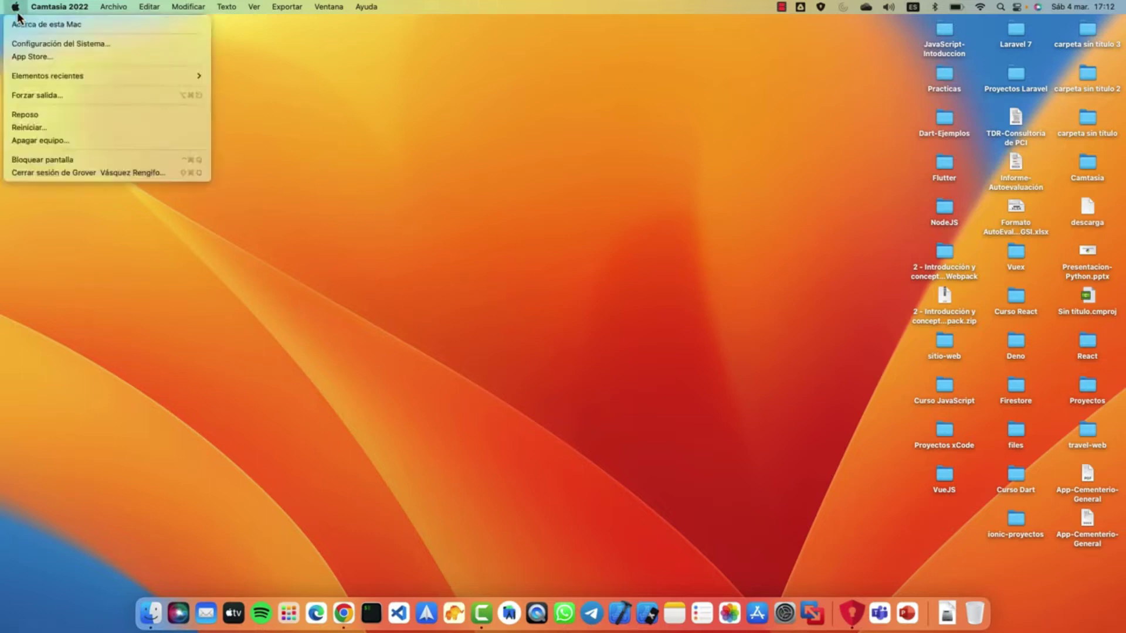
click(176, 24)
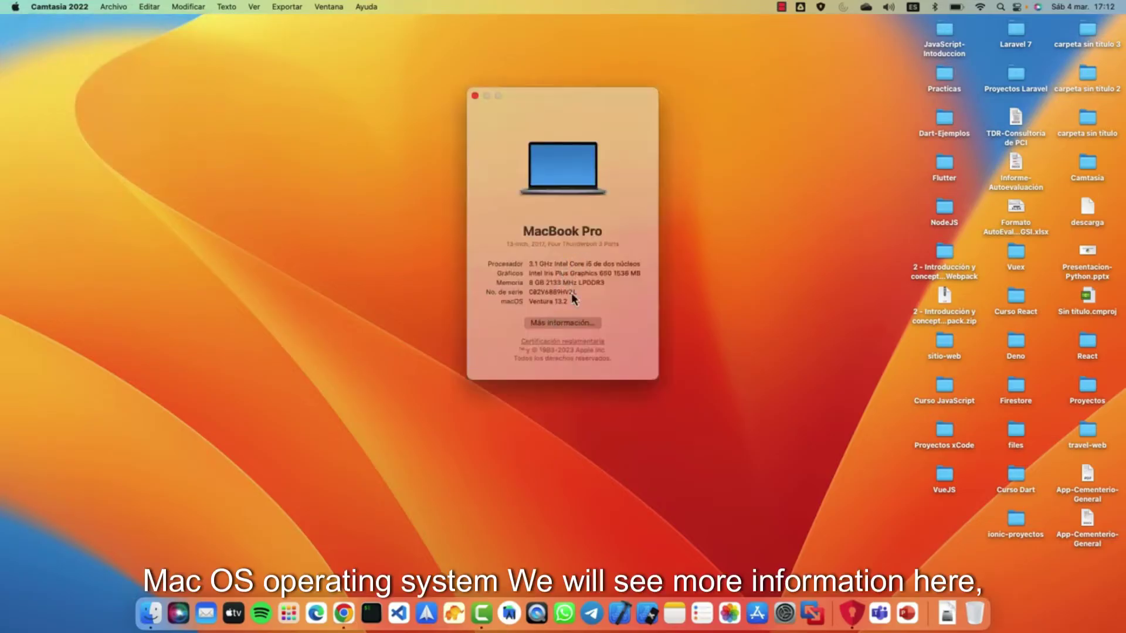
click(589, 323)
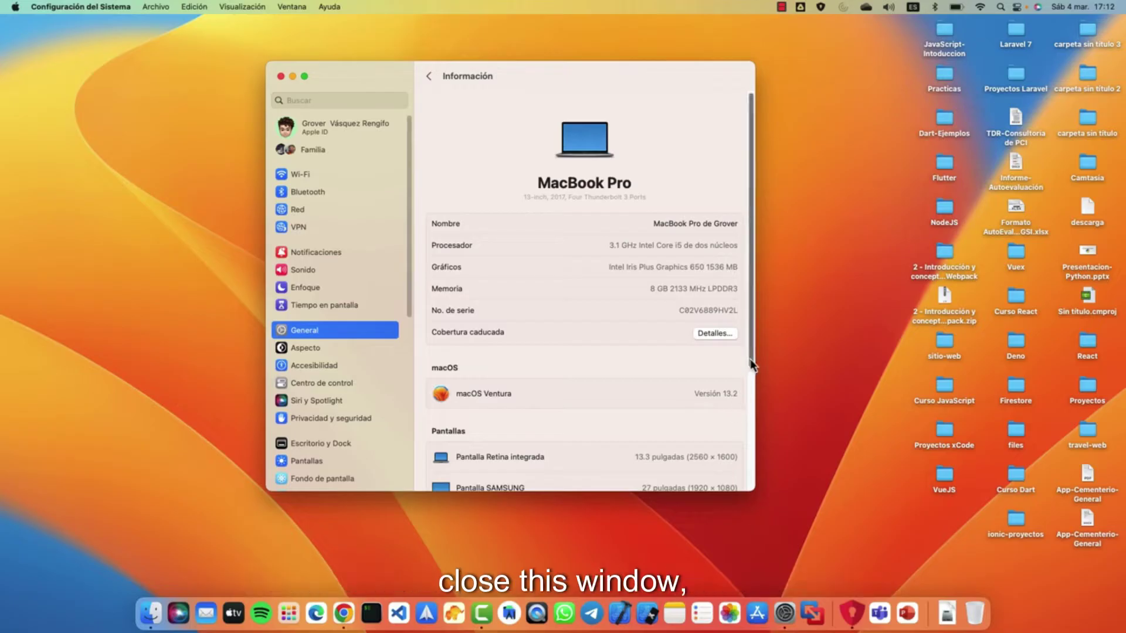
scroll(744, 431, down, 4)
scroll(744, 431, up, 4)
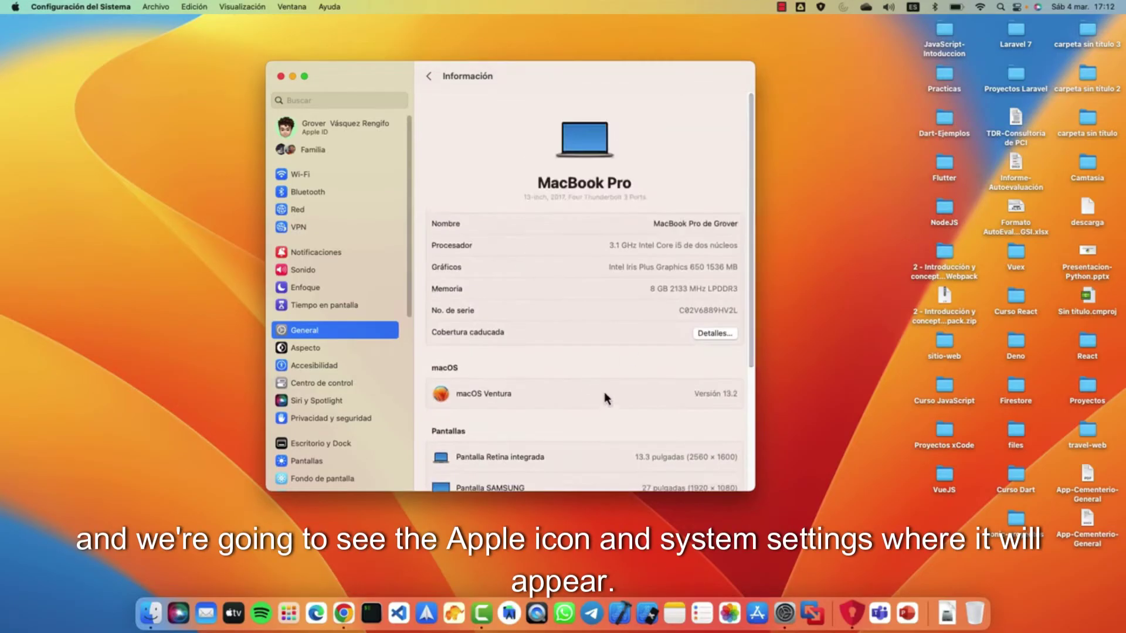
click(281, 76)
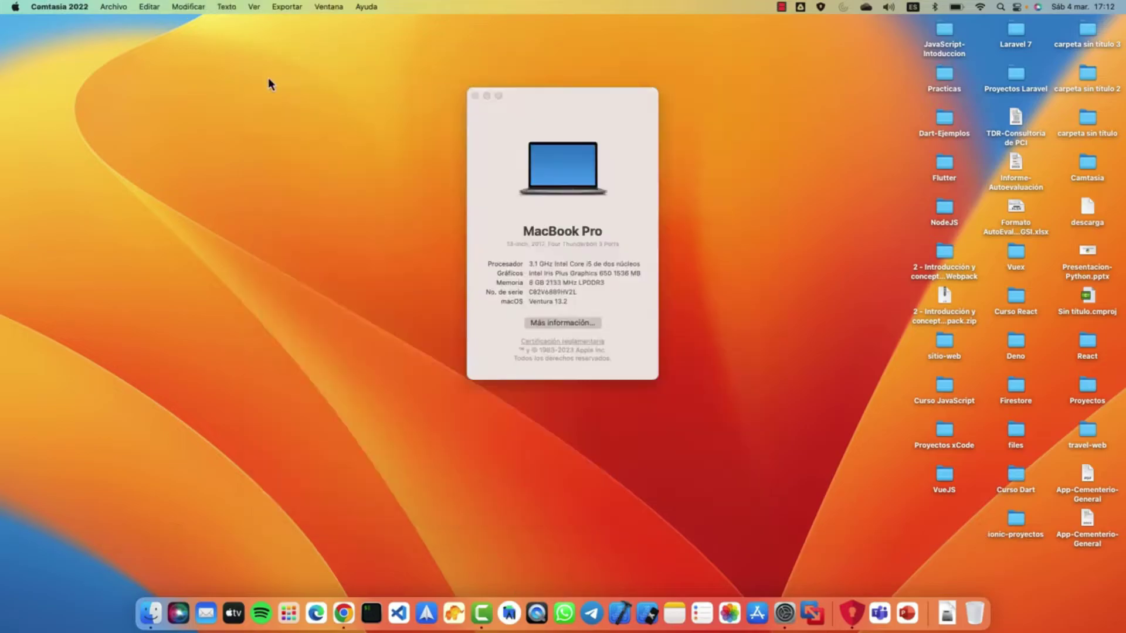
click(475, 95)
Step: Open Configuración del Sistema and scroll the sidebar toward Impresoras y escáneres
click(11, 8)
click(16, 7)
click(18, 9)
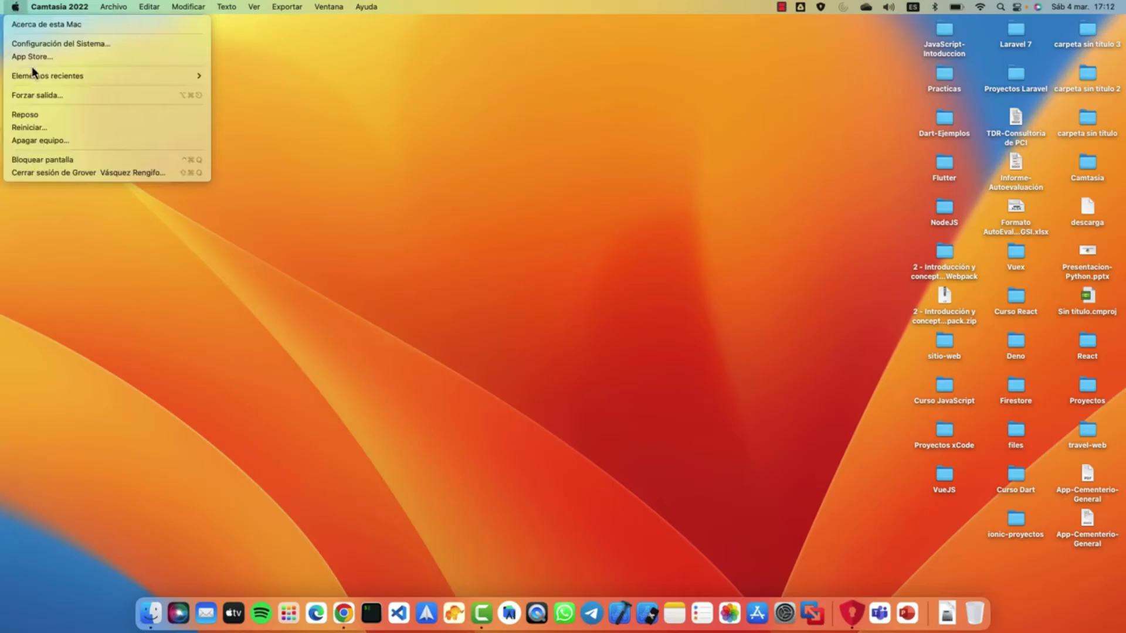
click(97, 47)
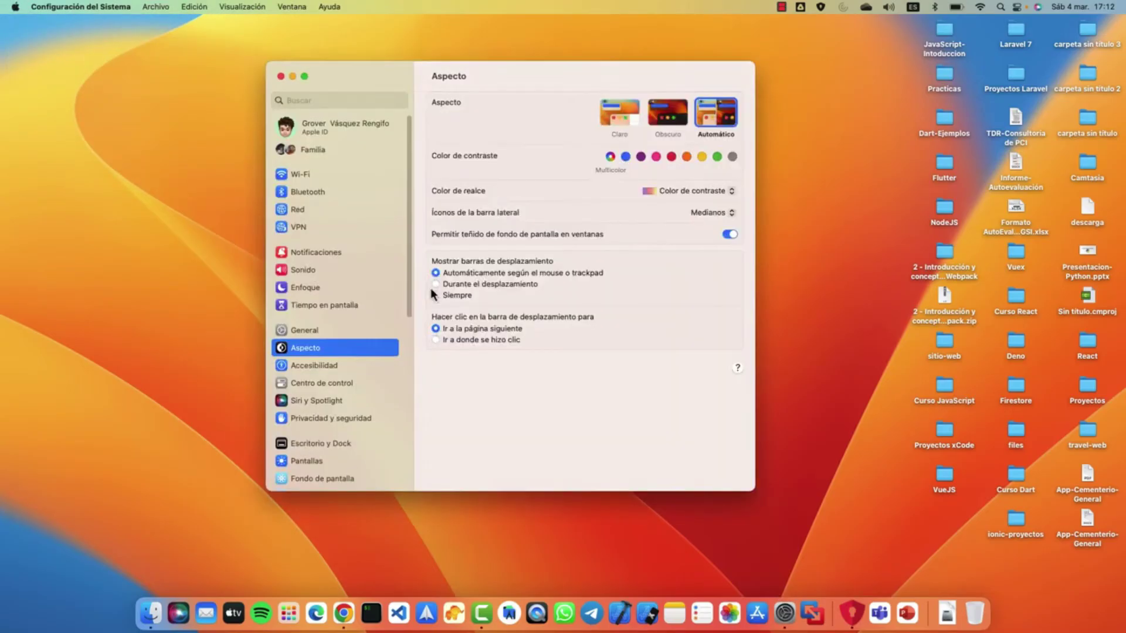
drag(407, 156, 423, 132)
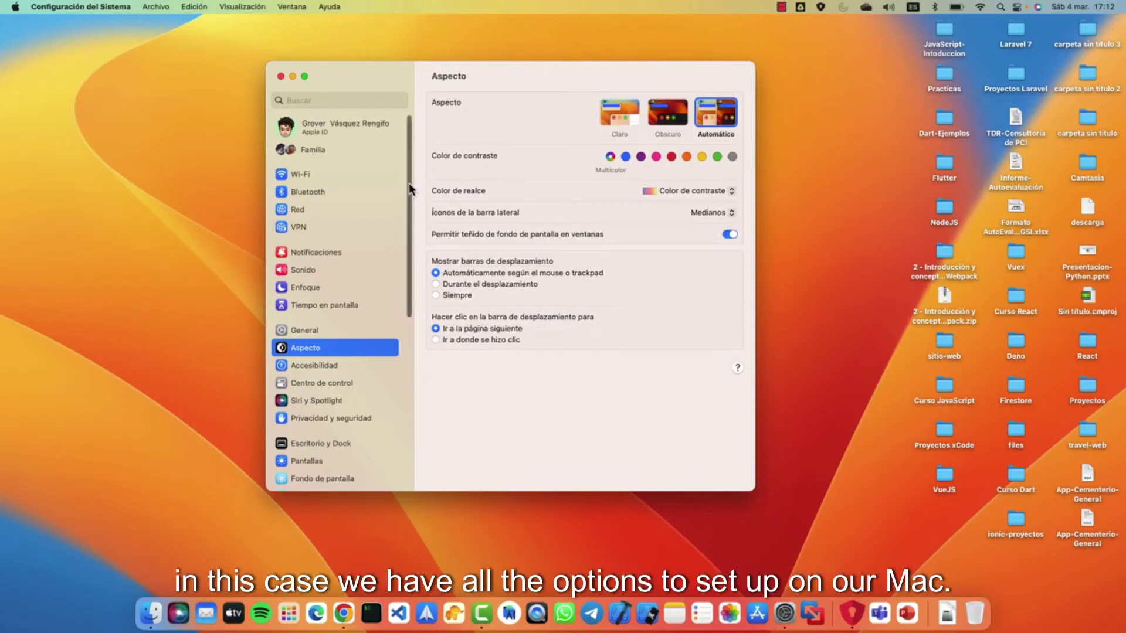
scroll(350, 117, down, 2)
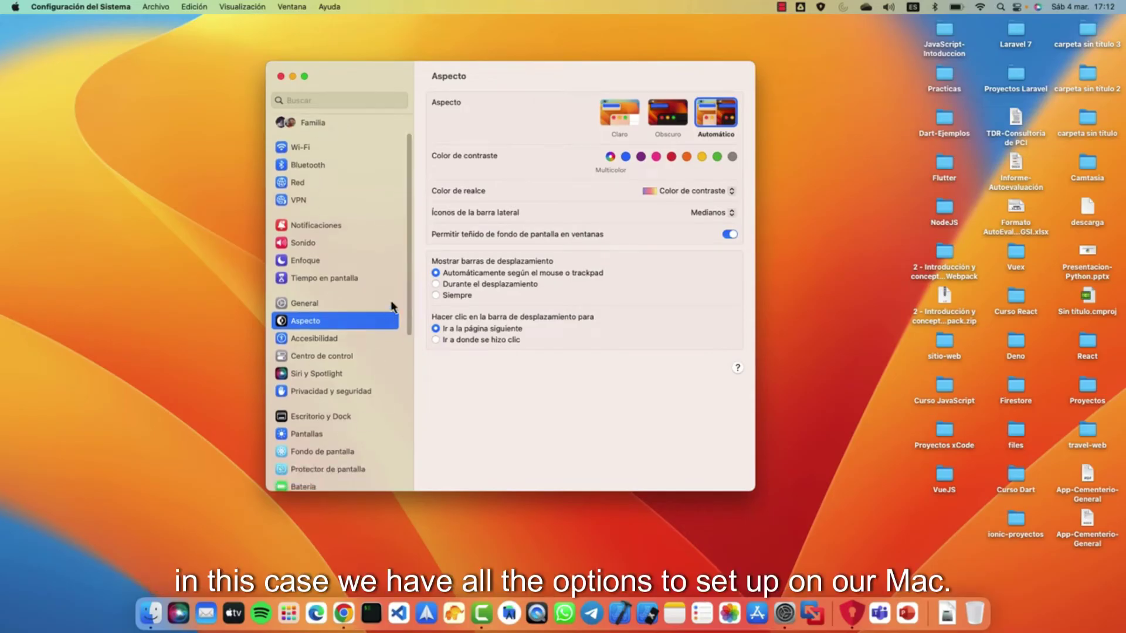
scroll(410, 232, down, 2)
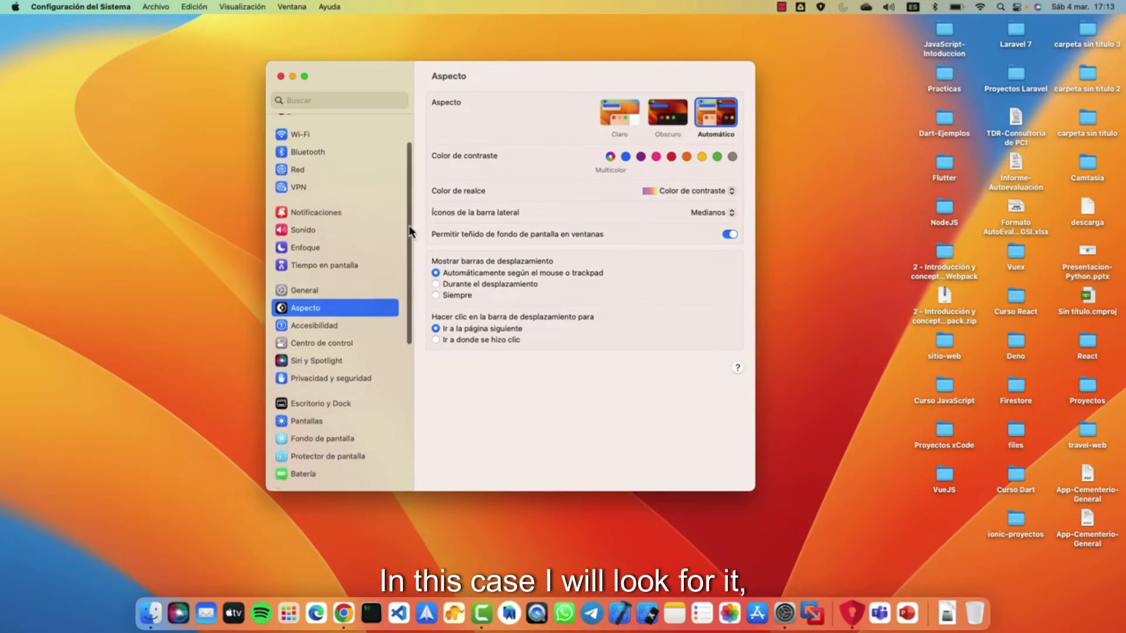
drag(411, 233, 414, 382)
Step: In Impresoras y escáneres, add a printer and select EPSON L3250 Series
click(354, 479)
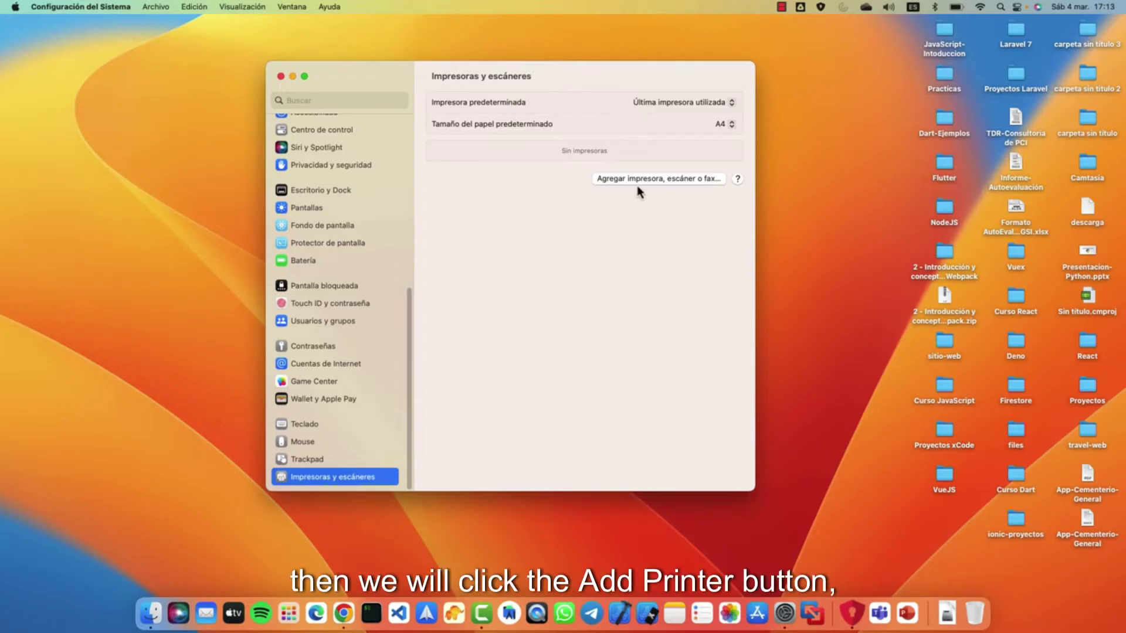
click(652, 183)
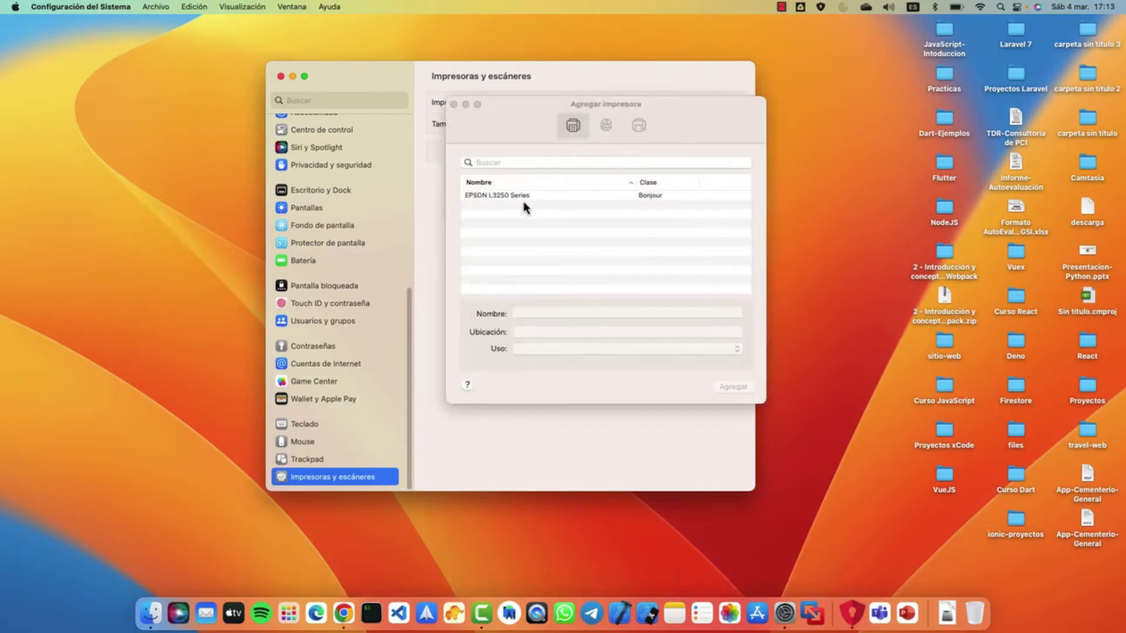
click(523, 198)
click(582, 198)
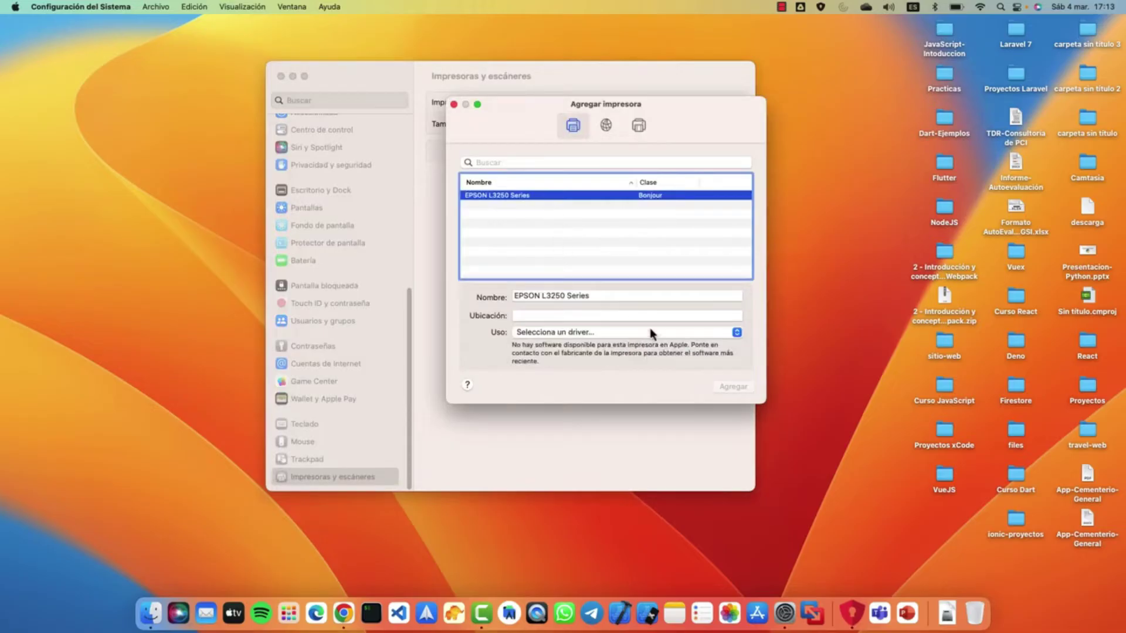
Step: Try automatic driver selection in the Uso popup, then reopen the popup
click(589, 335)
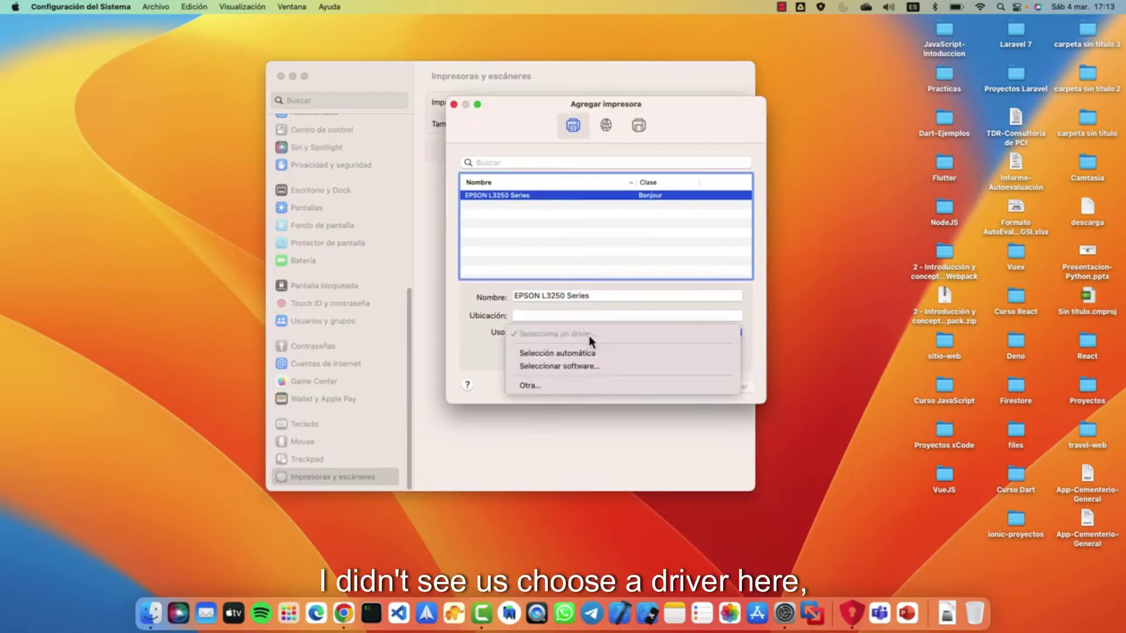
click(592, 355)
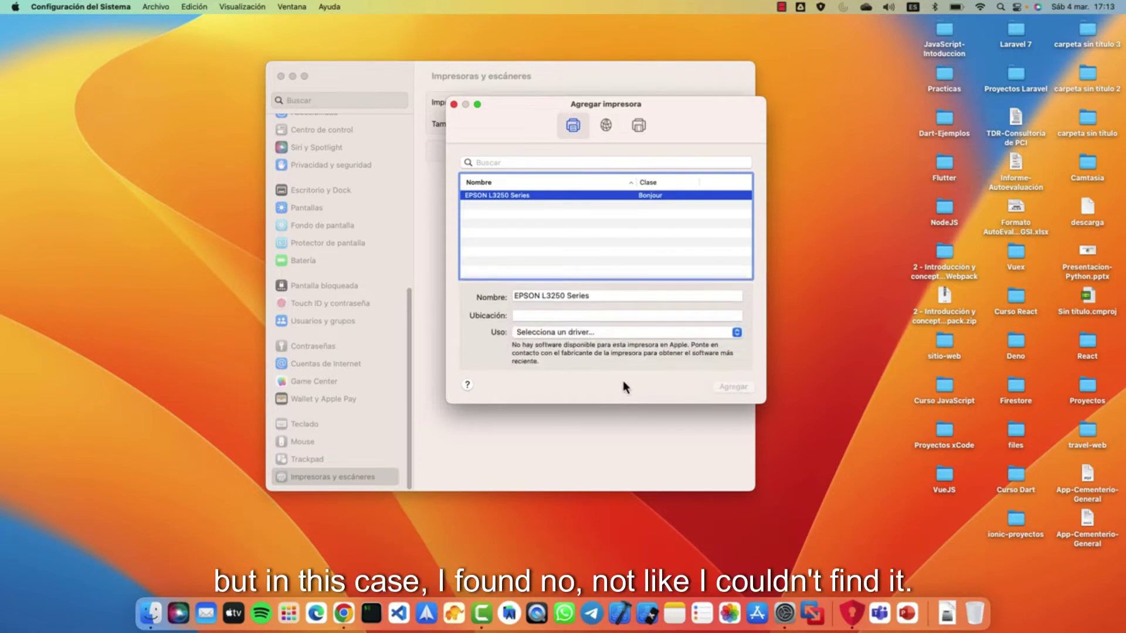
click(614, 337)
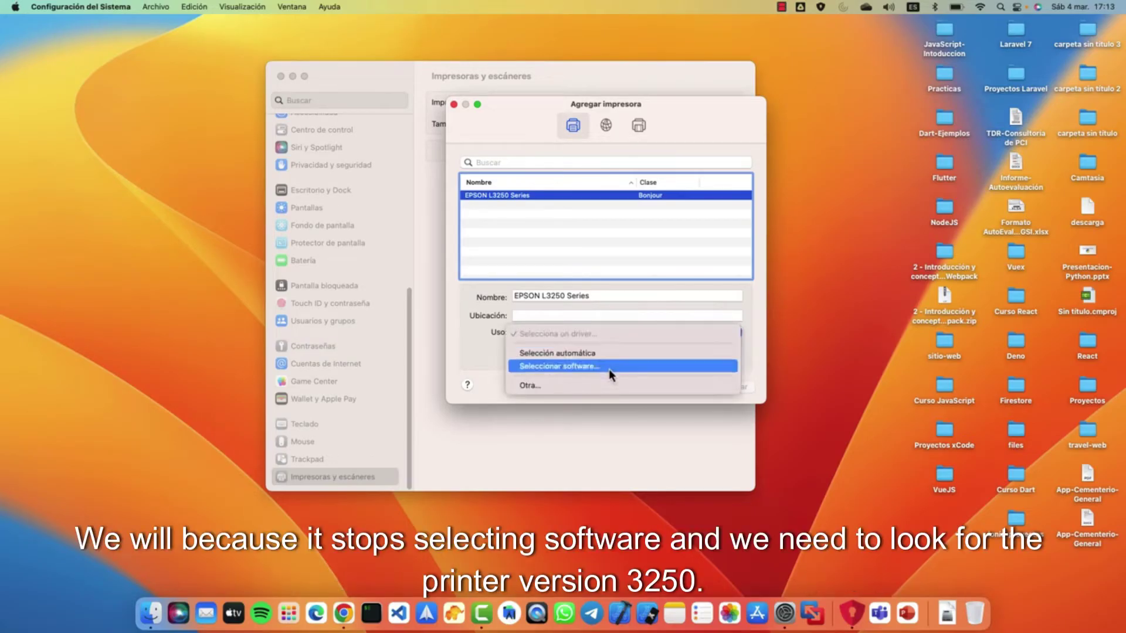
Step: Choose Seleccionar software… and scroll the Software de impresora list for an L3250 driver
click(609, 370)
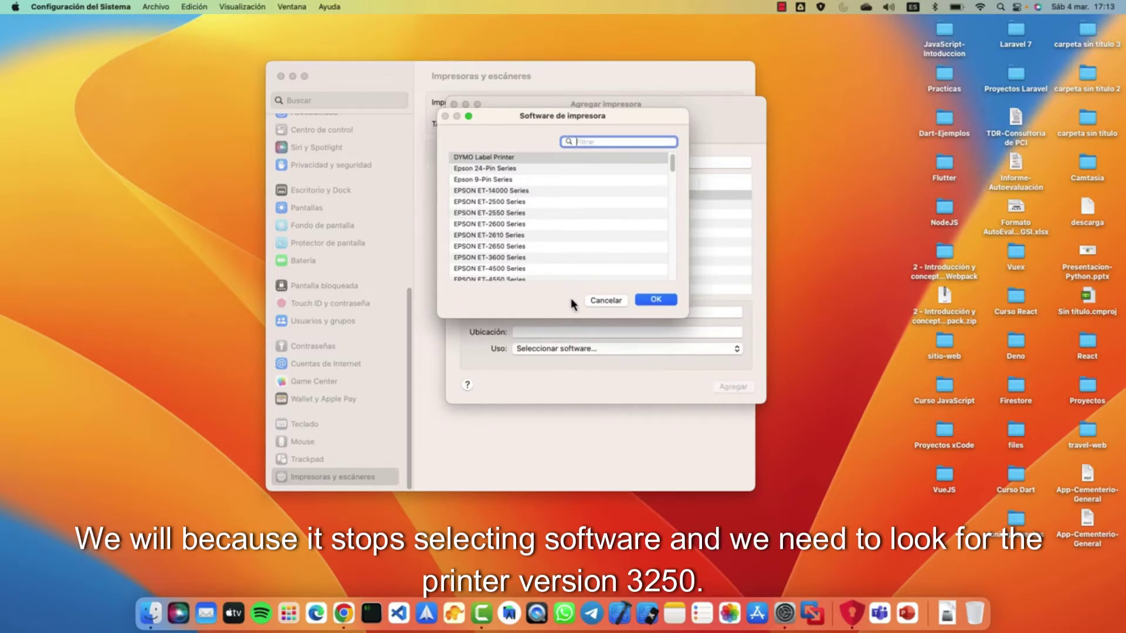
drag(614, 122, 630, 164)
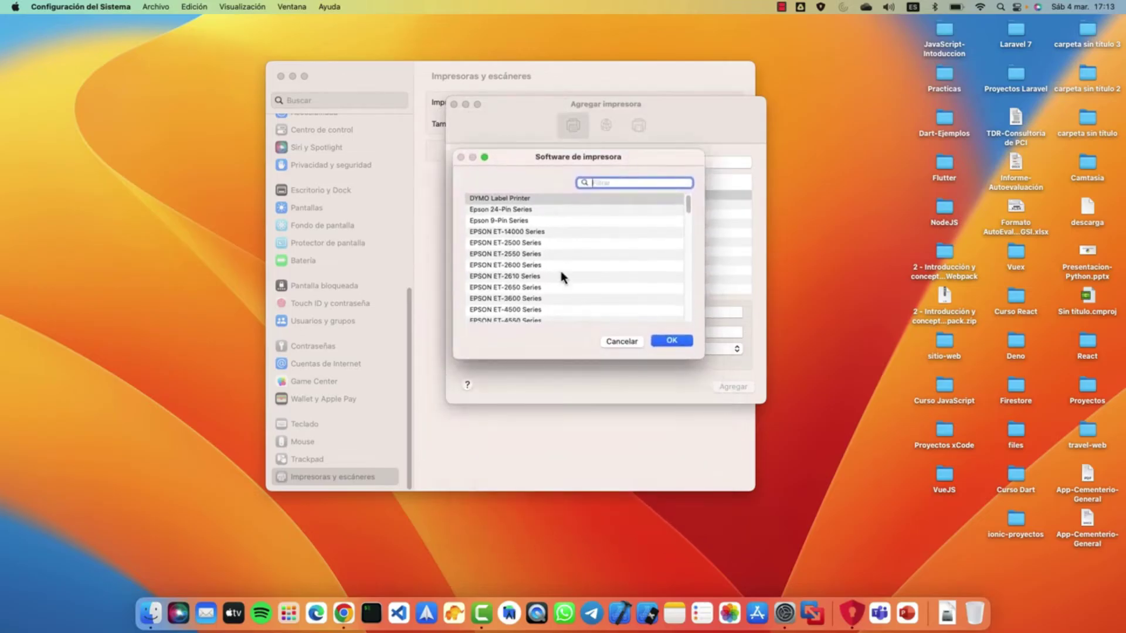
scroll(685, 241, down, 15)
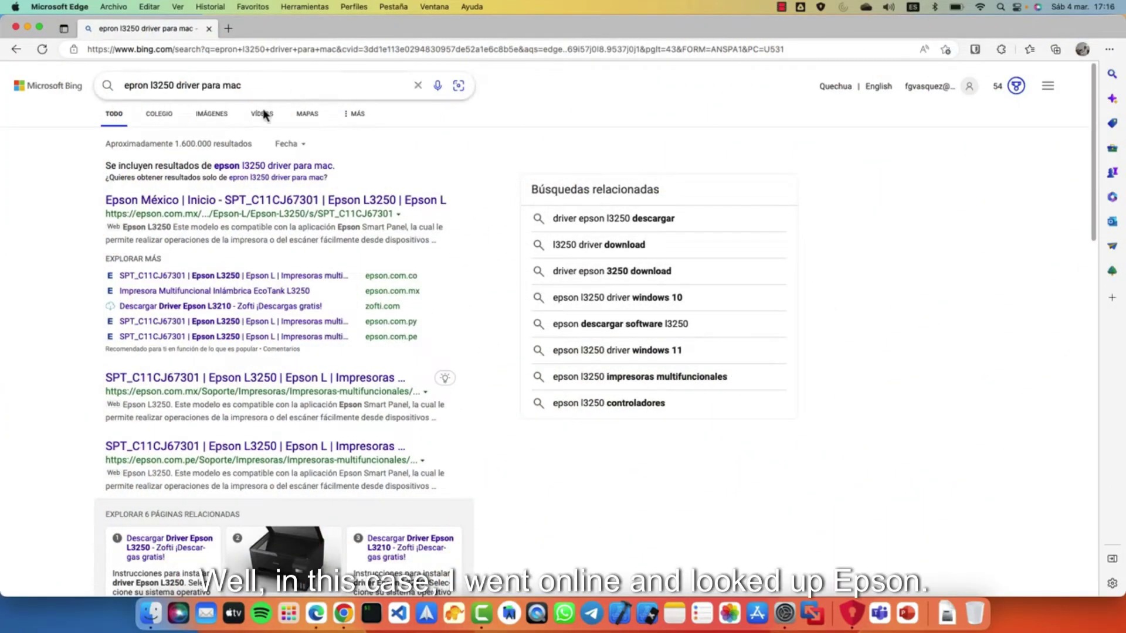
Step: Fix the Bing query to 'epson l3250 driver para mac' and open the Epson Perú result in a new tab
click(143, 86)
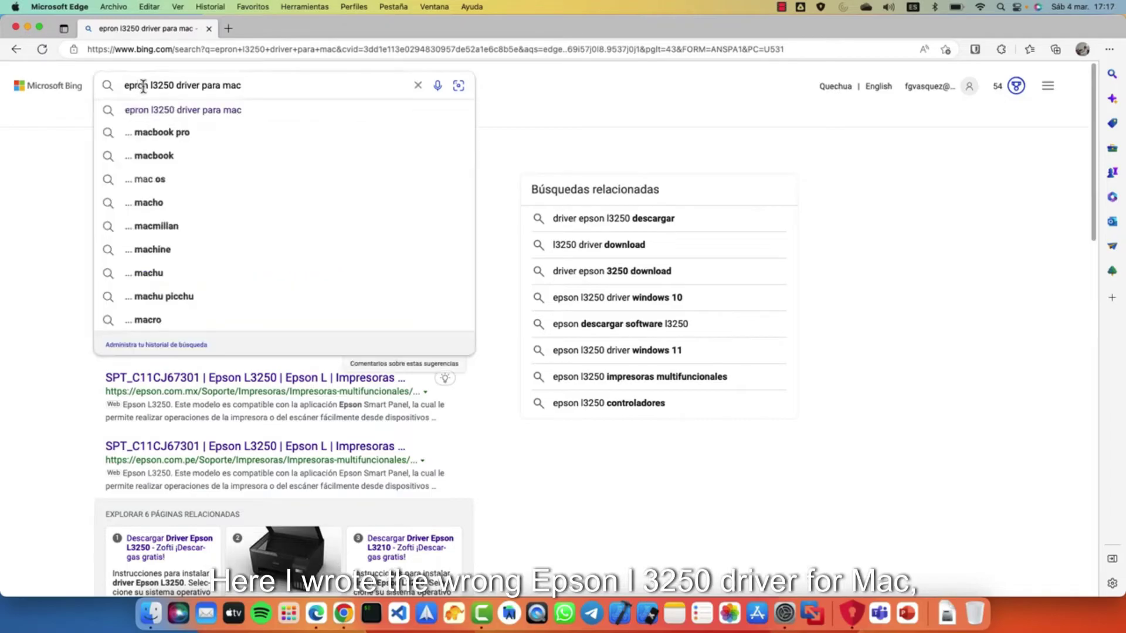
key(BackSpace)
text(s)
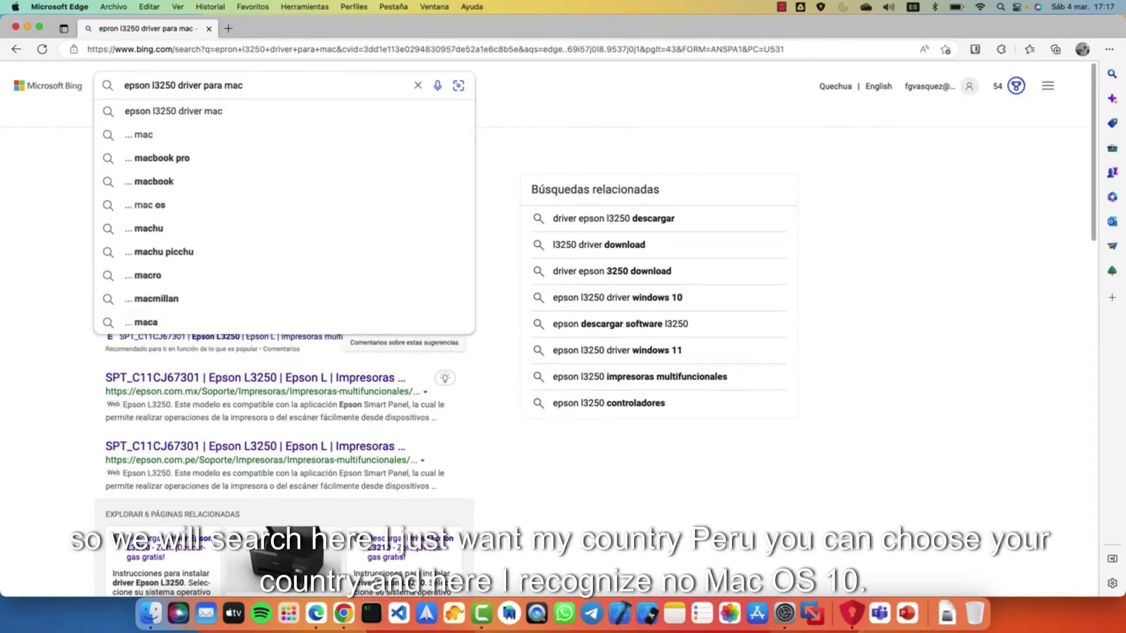
key(Return)
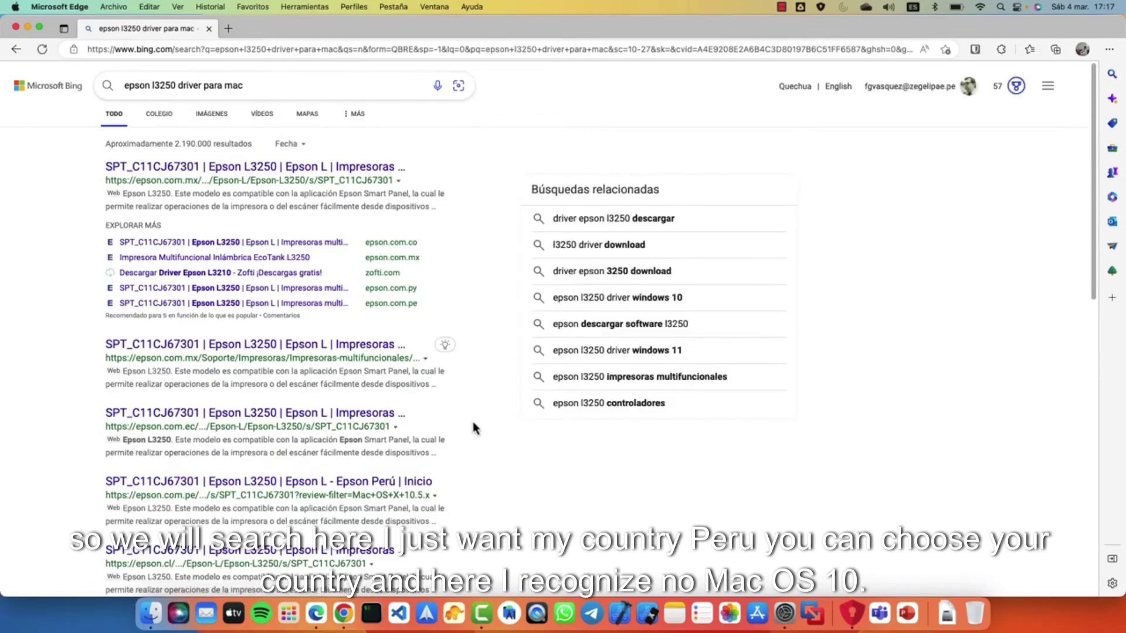
click(381, 490)
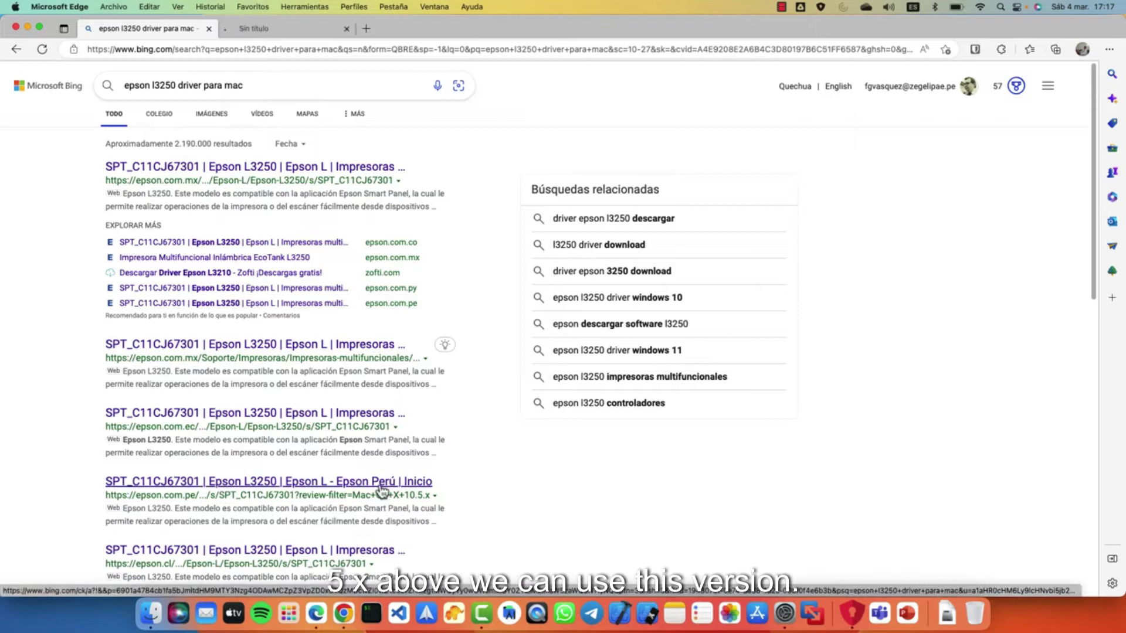
Step: On the Epson Perú L3250 page, set Sistema operativo to macOS 10.15.x (detectado) and apply it
click(301, 23)
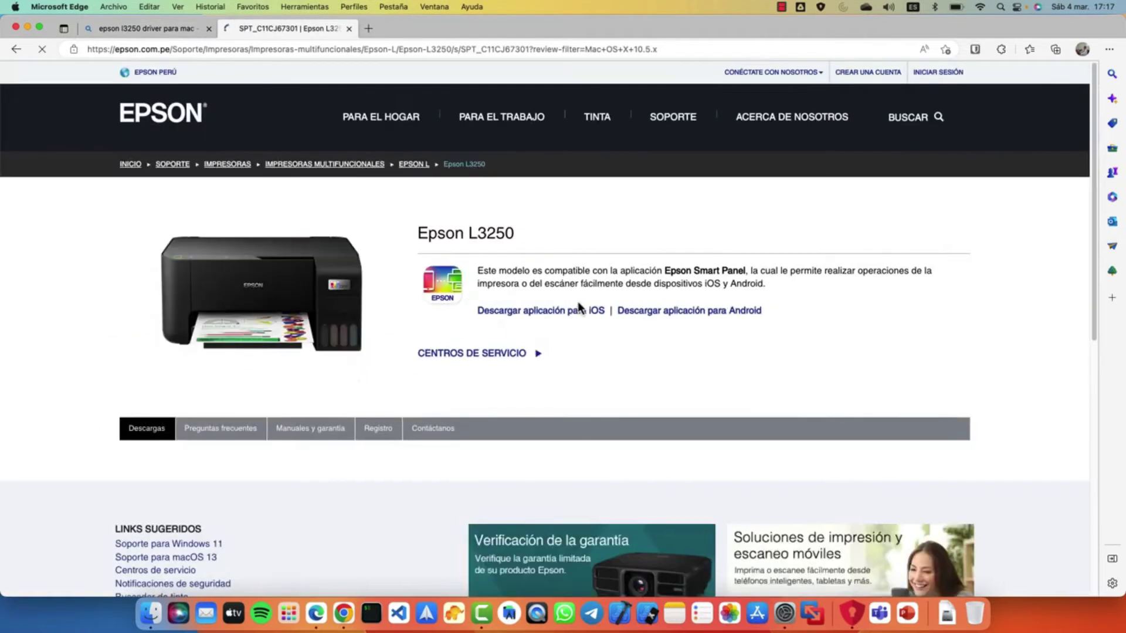
scroll(510, 419, down, 2)
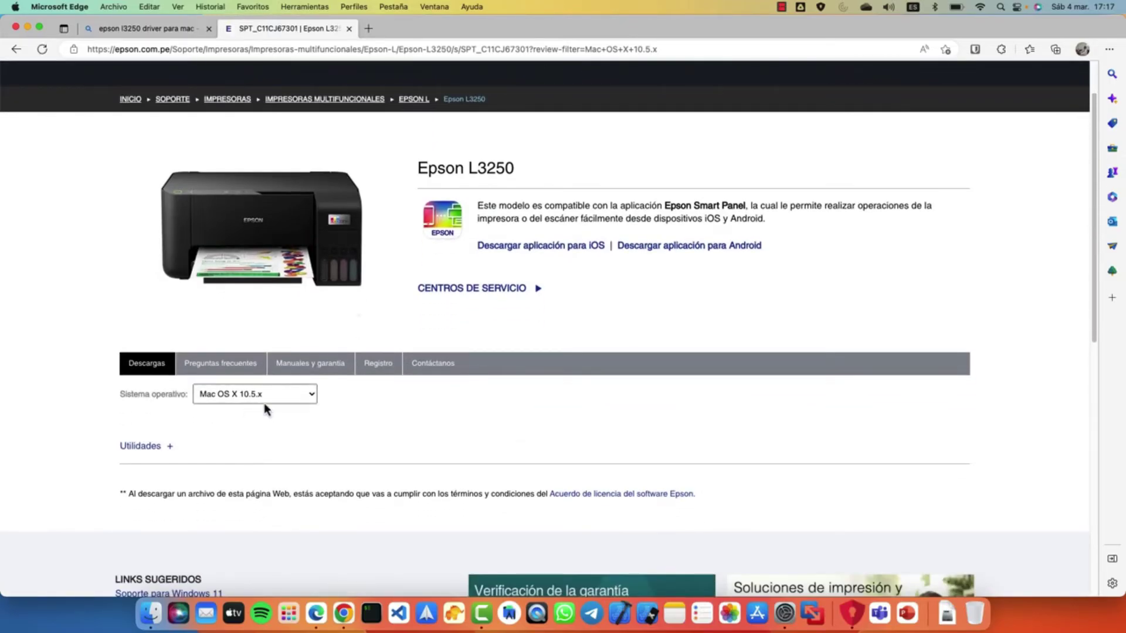
scroll(567, 416, down, 1)
scroll(567, 419, down, 1)
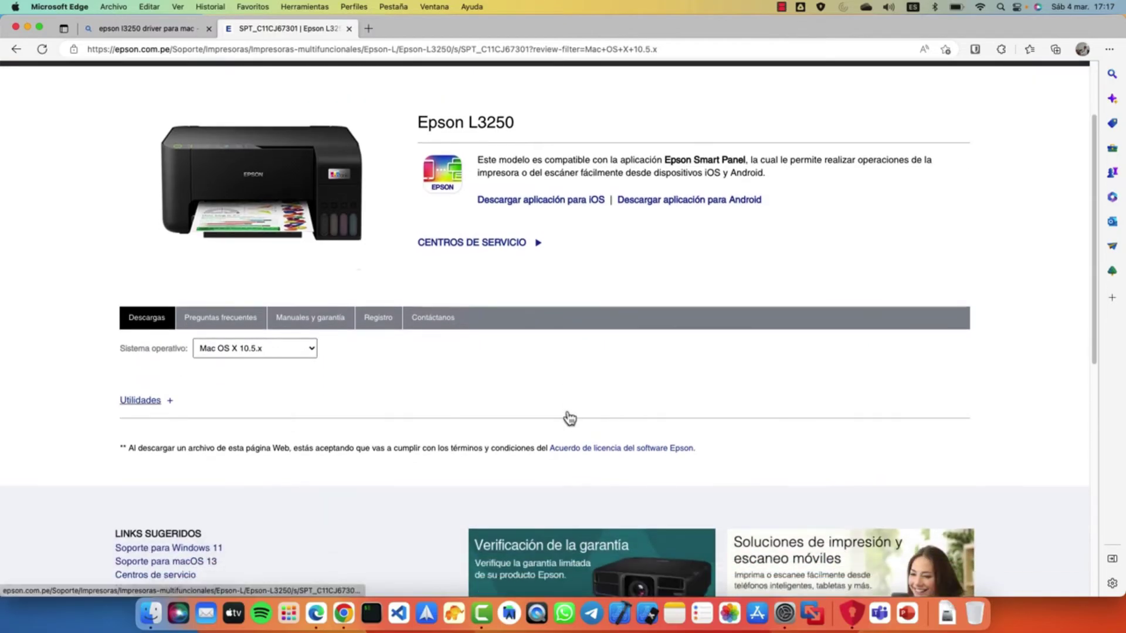
click(250, 351)
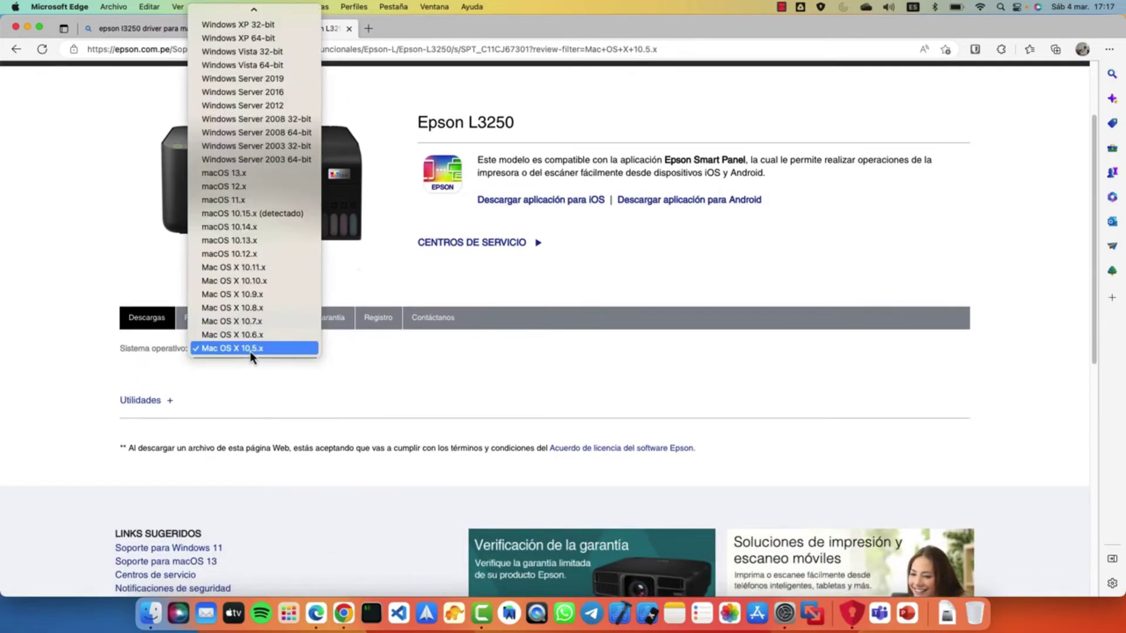
click(254, 200)
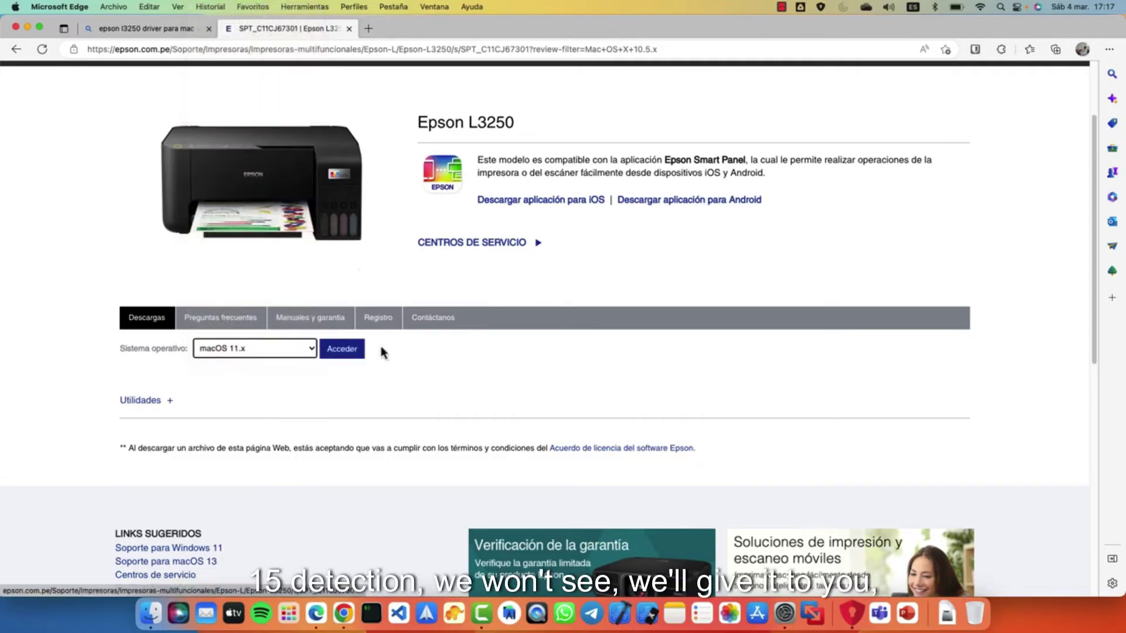
click(288, 353)
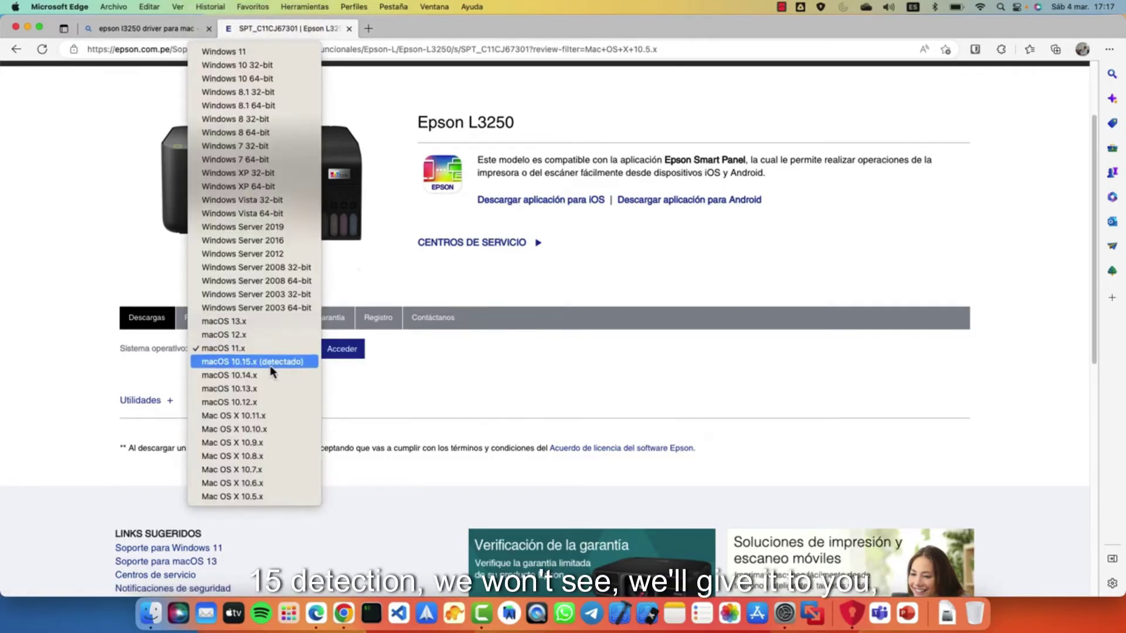
click(271, 368)
click(349, 353)
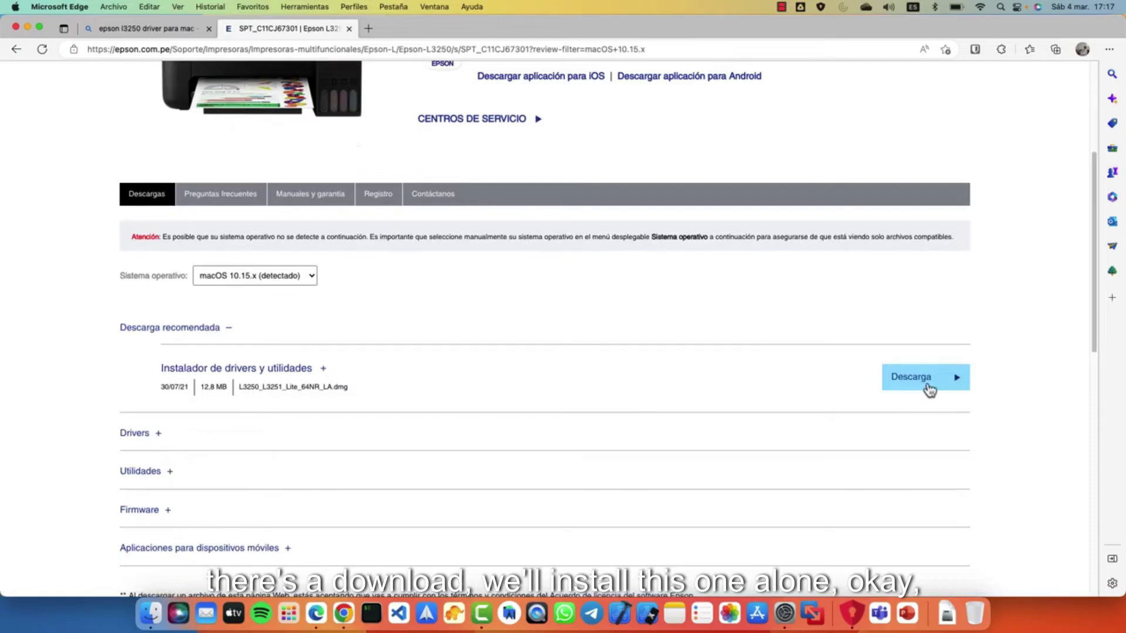
Step: Download the drivers and utilities installer, then launch Install Navi from the disk image, allowing it with Abrir
click(920, 385)
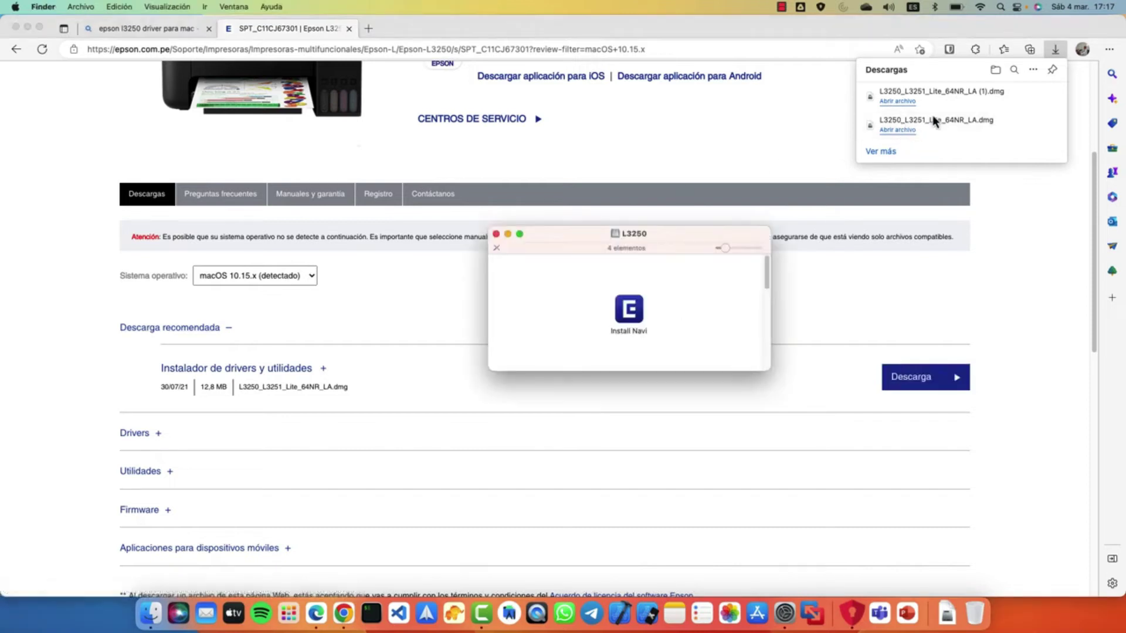
drag(668, 253, 518, 267)
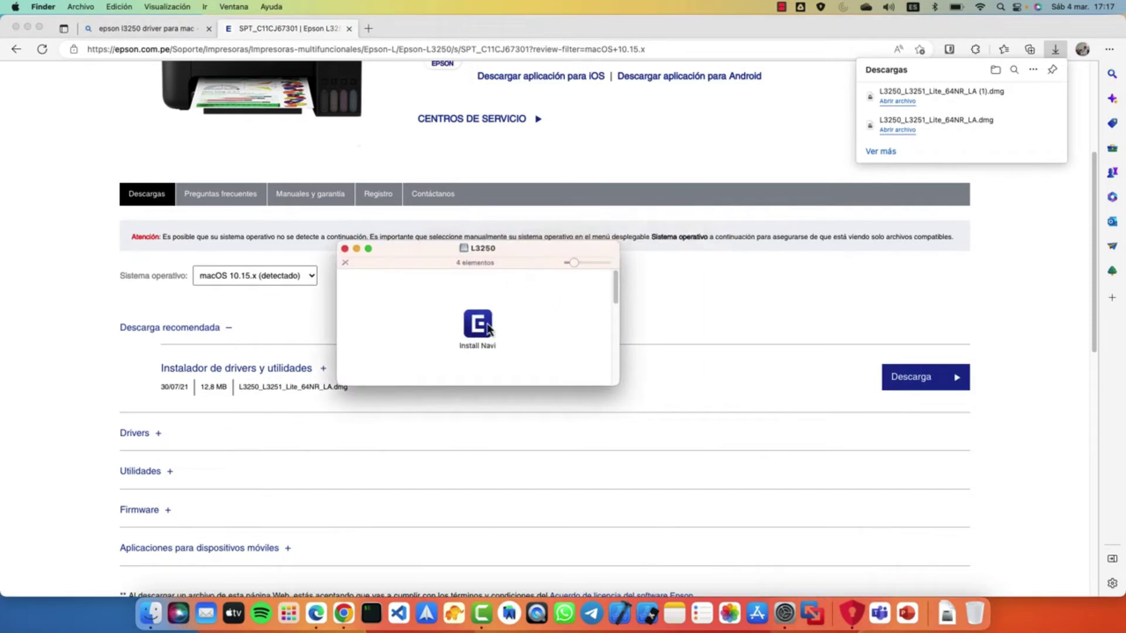
click(489, 329)
double_click(489, 329)
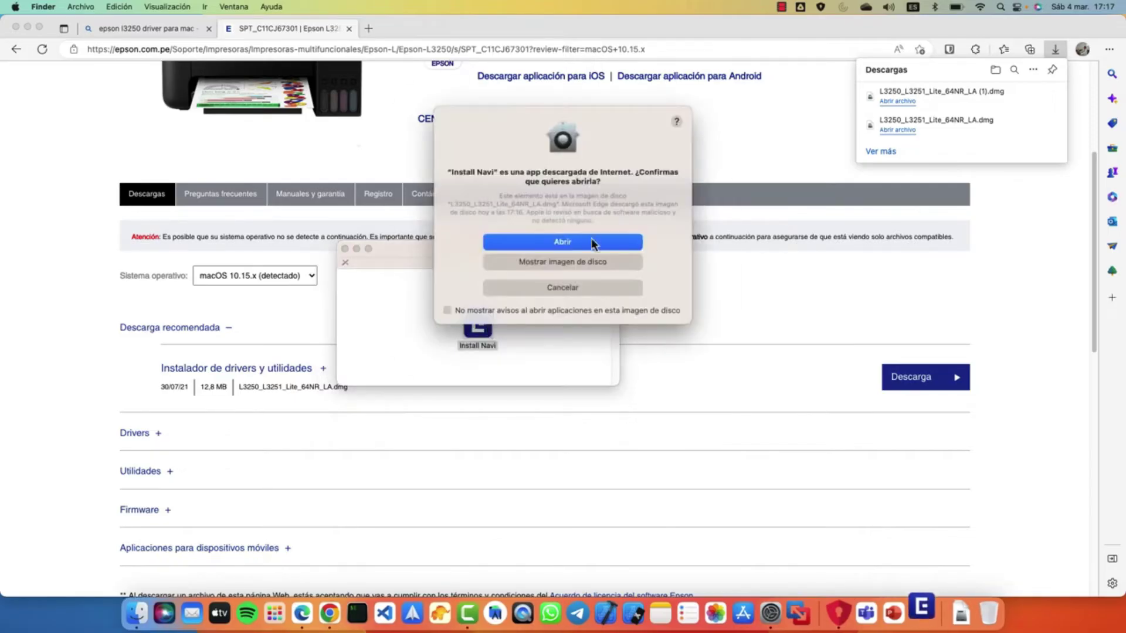
click(590, 241)
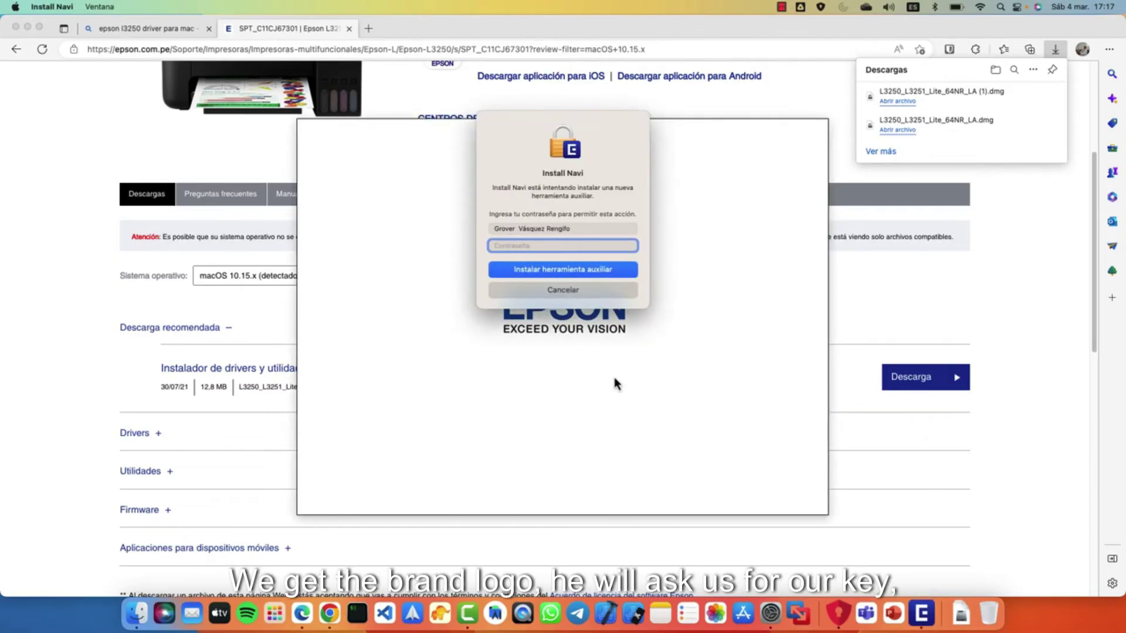
Step: Authorize the helper with the admin password and accept the Epson licence
text(•••••••)
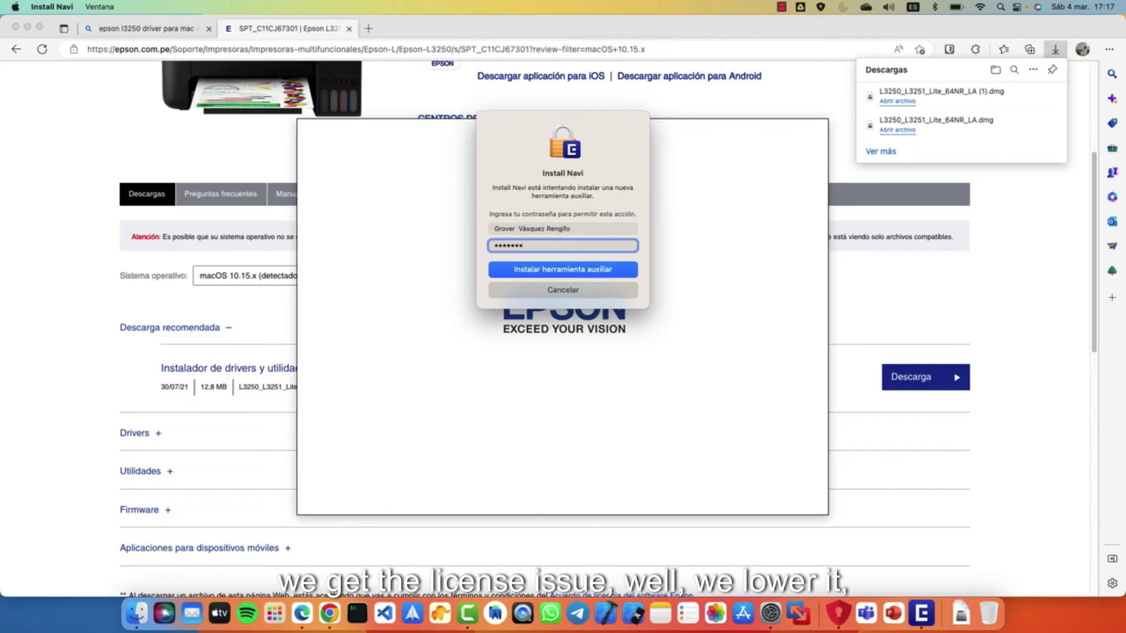
key(Return)
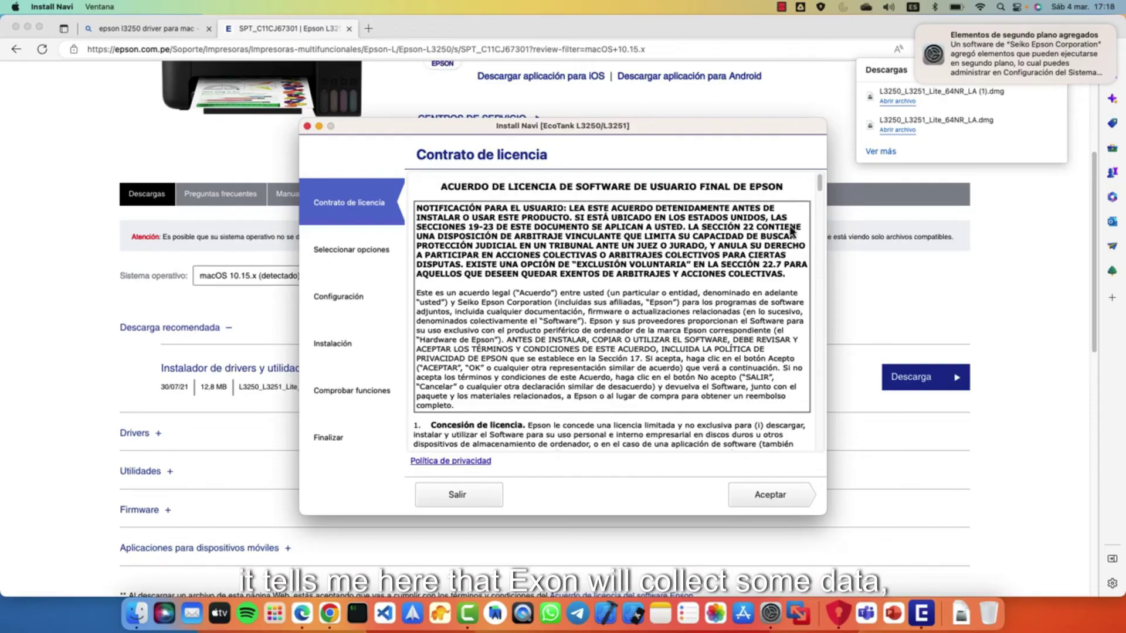
drag(821, 186, 820, 440)
click(774, 496)
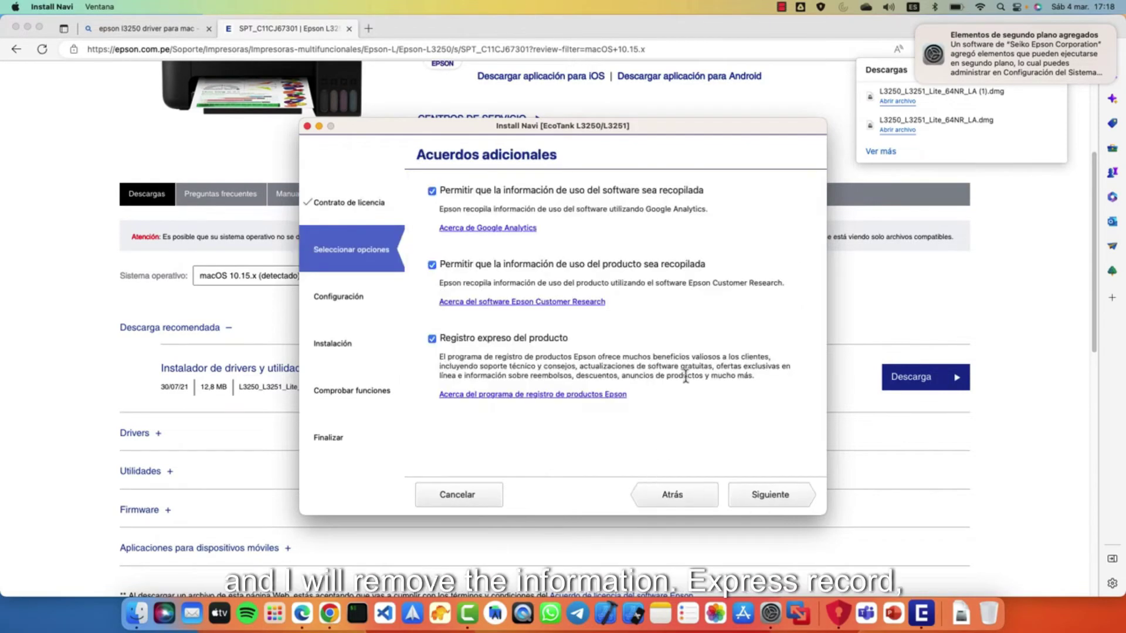
Step: Uncheck the three usage-sharing and registration options, then confirm the ink tanks are filled
click(432, 192)
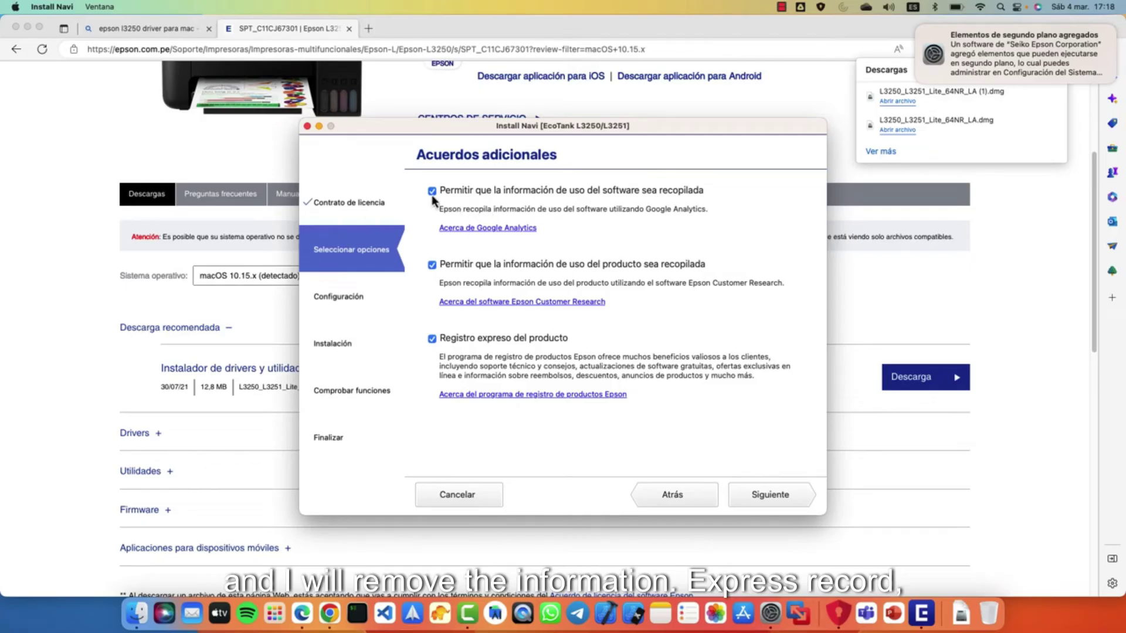
click(432, 266)
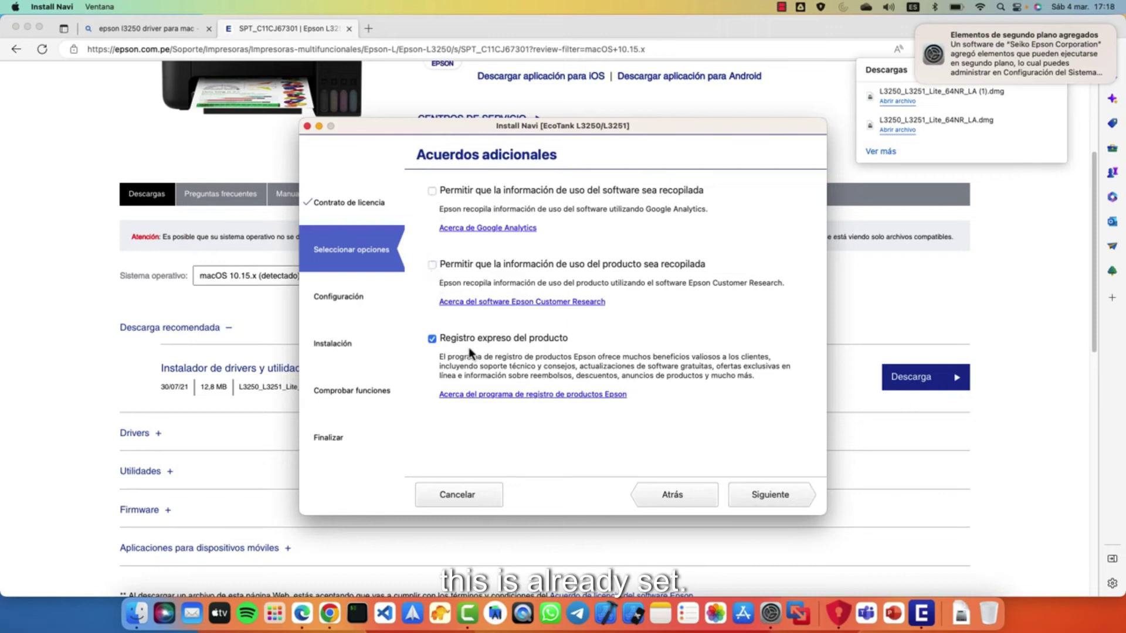
click(432, 340)
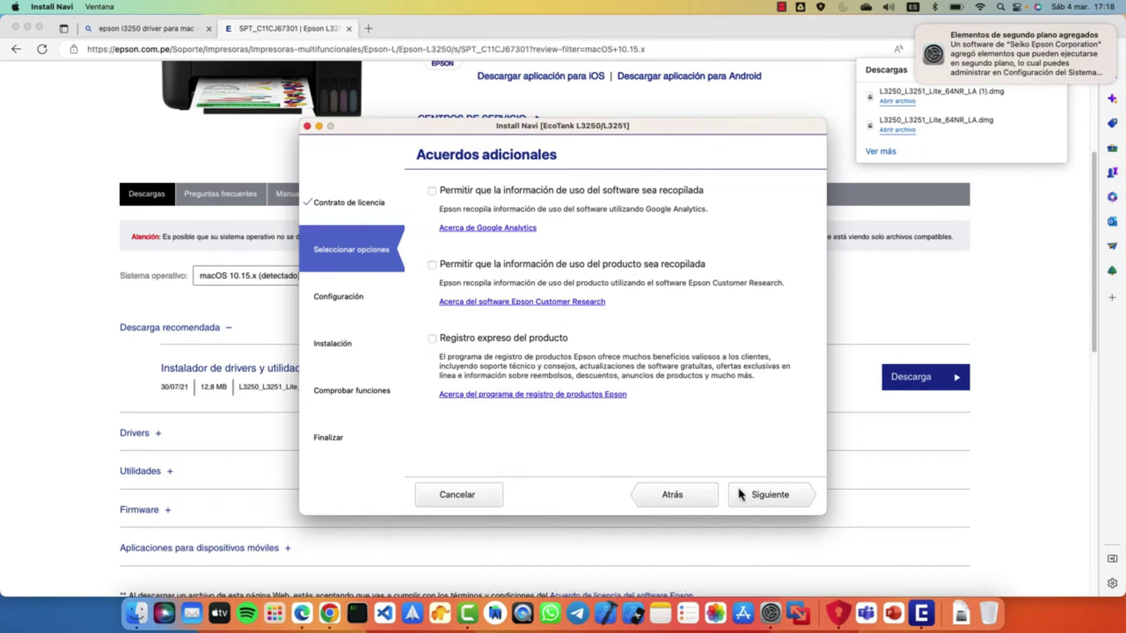
click(774, 495)
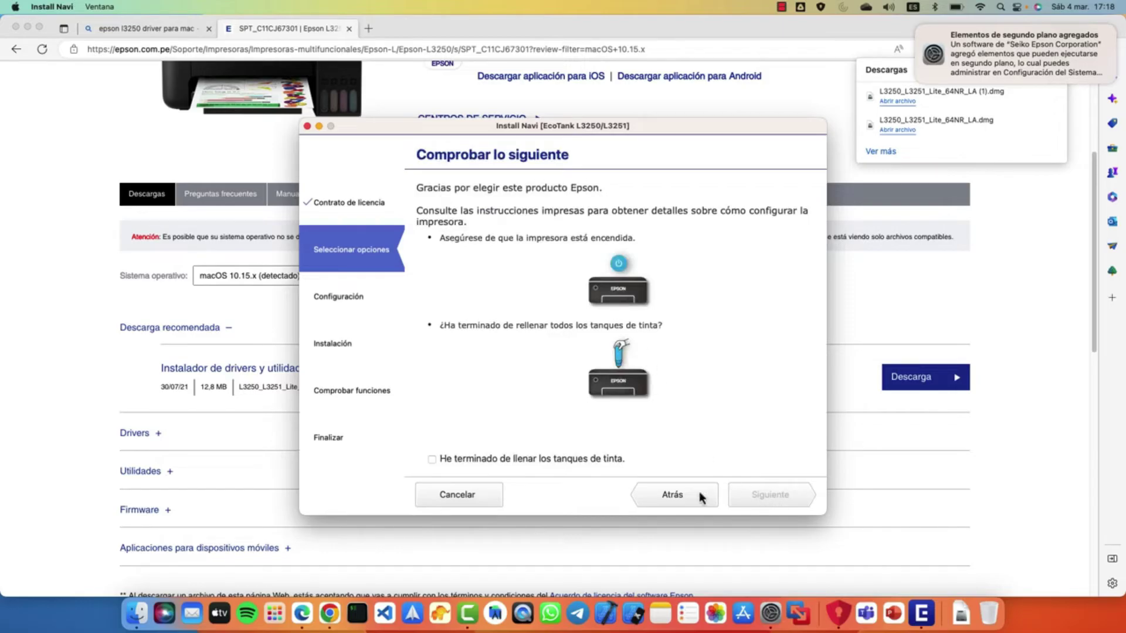
click(497, 459)
Step: Pass the preparation and security checks and choose the networked L3250 Series printer
click(754, 496)
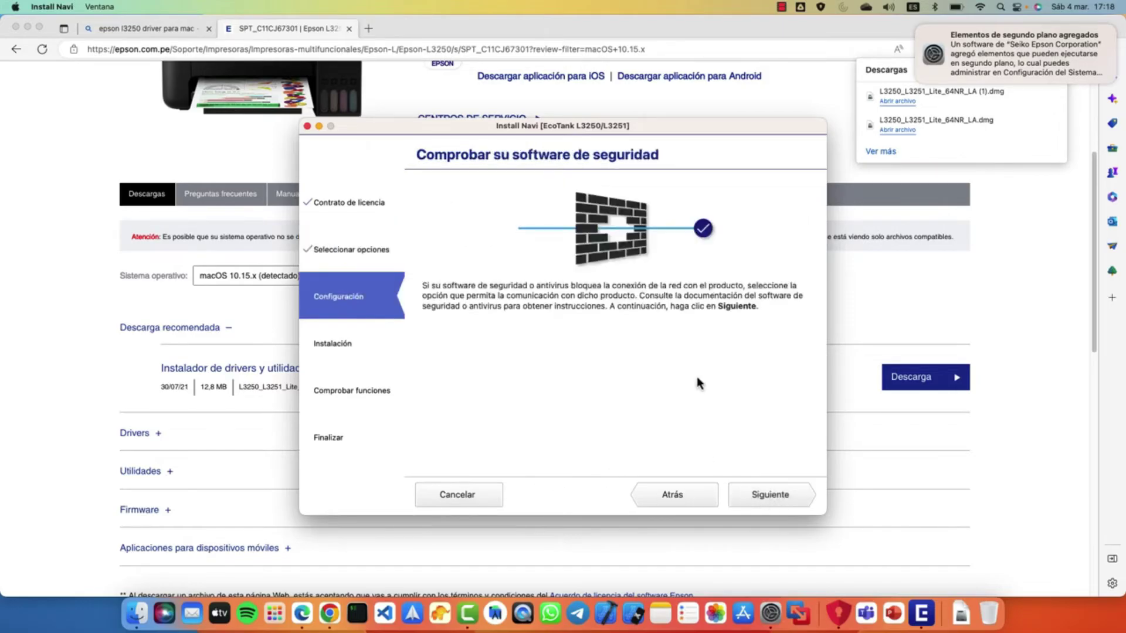
click(777, 496)
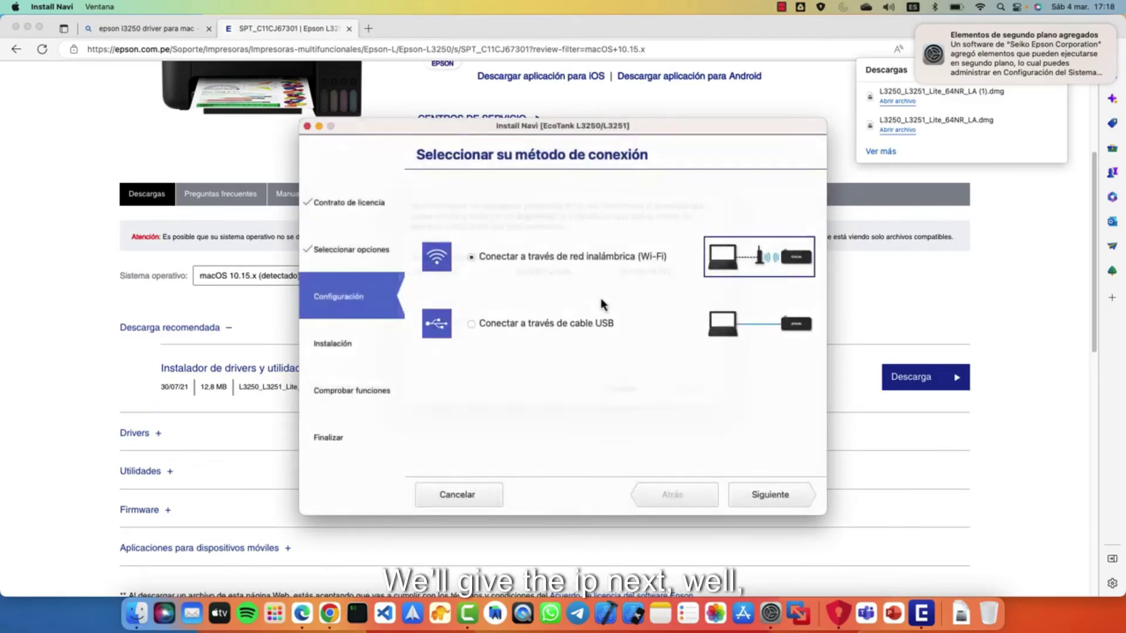
click(493, 293)
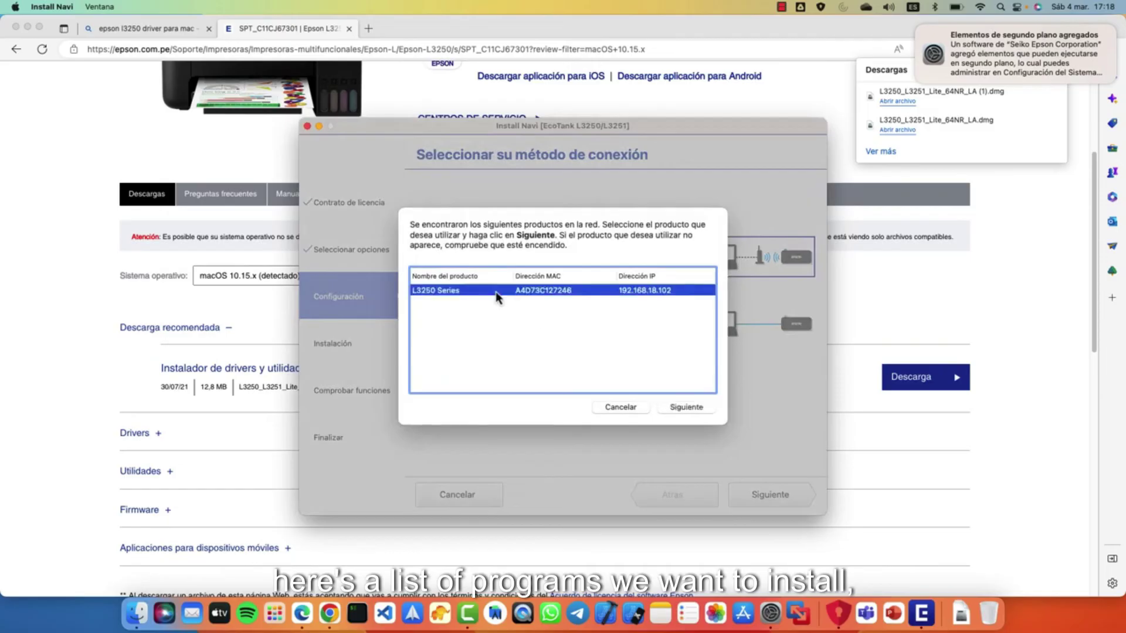
click(685, 410)
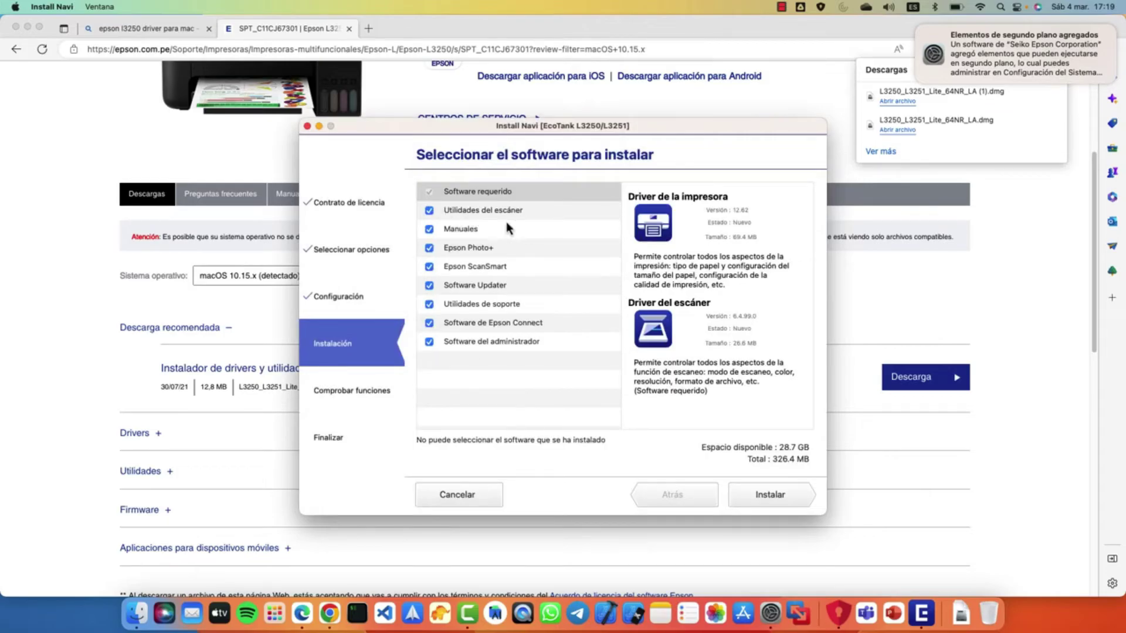
Step: Uncheck Utilidades del escáner, Manuales, Epson Photo+ and Epson ScanSmart, then install the rest
click(430, 215)
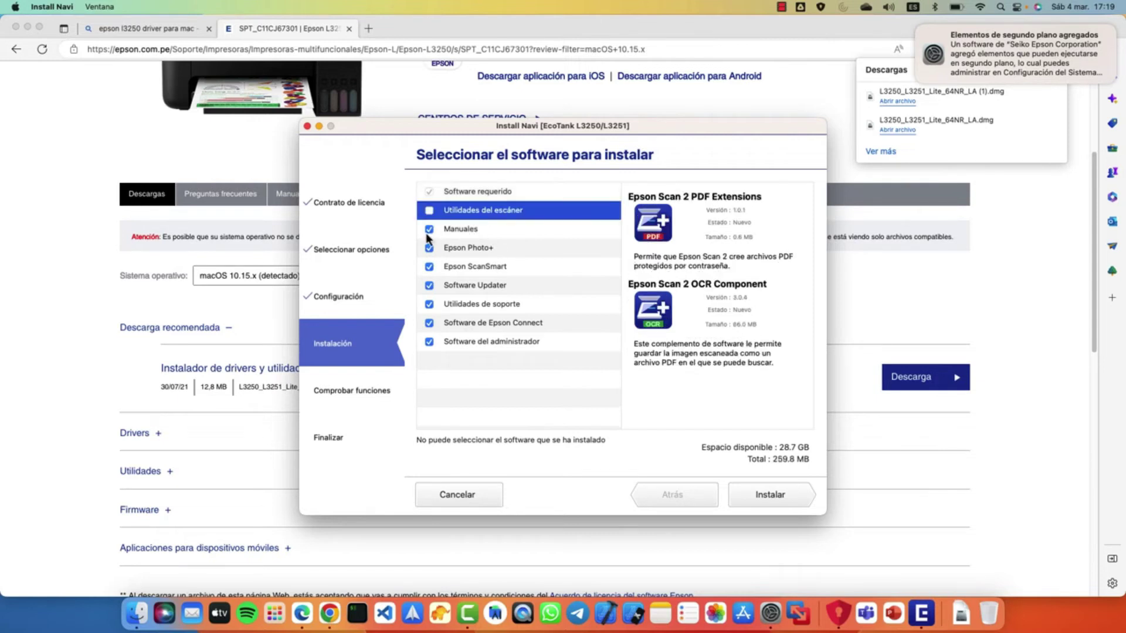
click(429, 237)
click(430, 249)
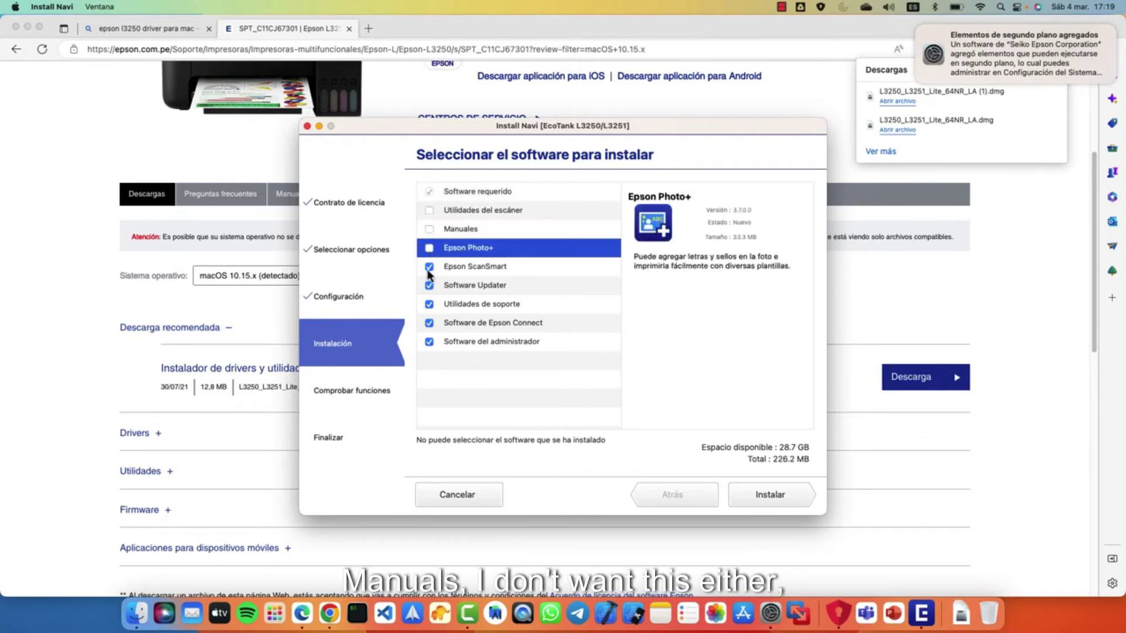
click(430, 267)
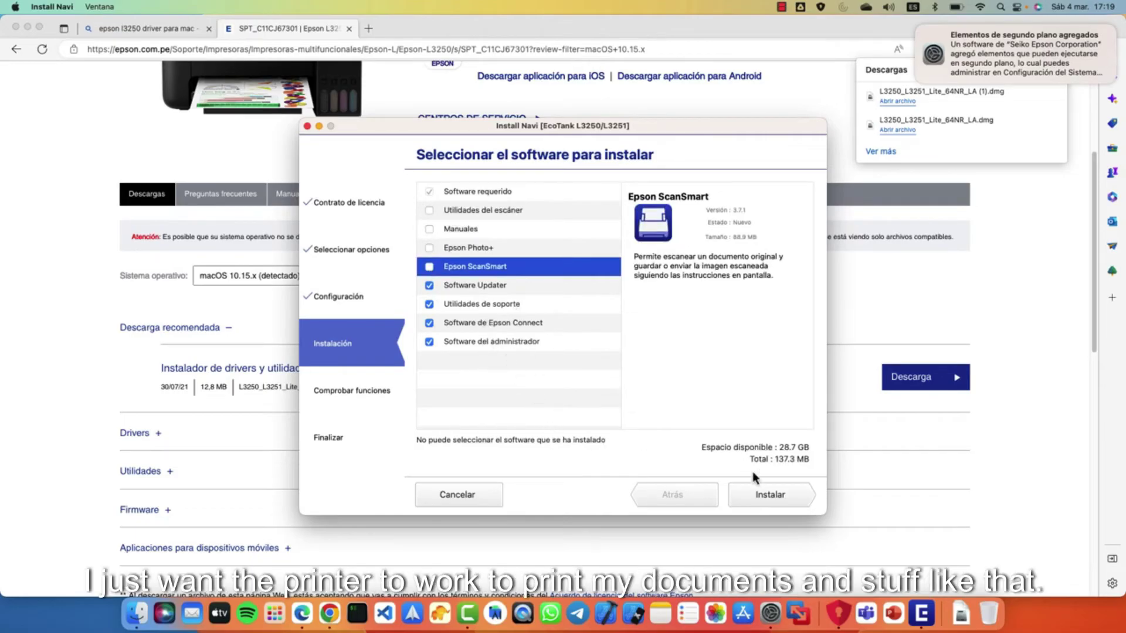
click(772, 498)
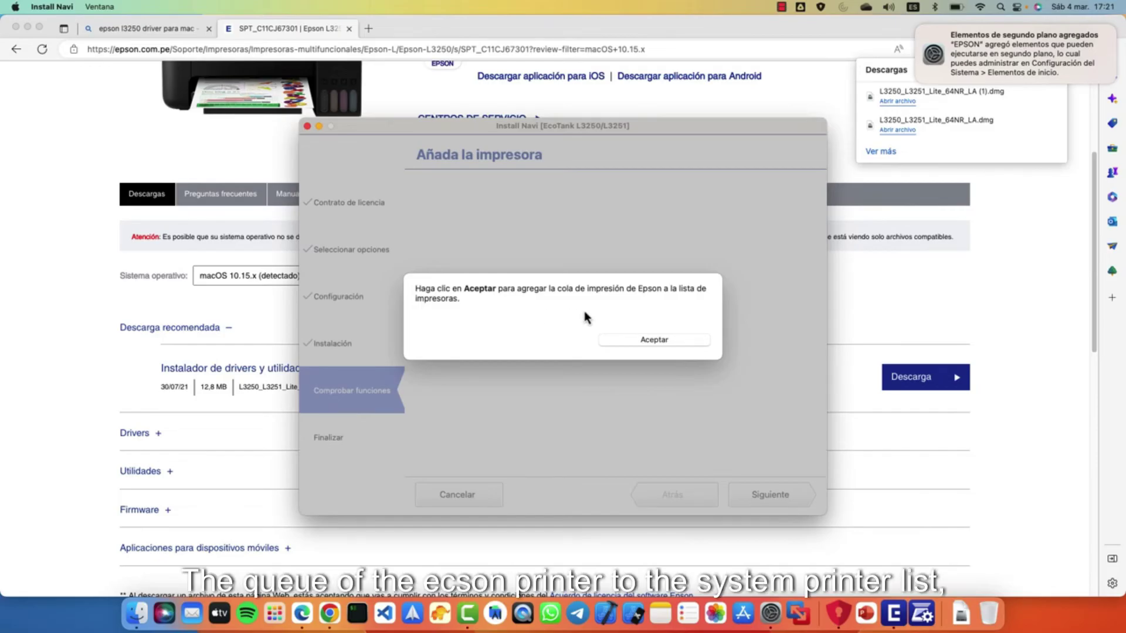
Step: Accept adding the Epson print queue and print a test page on the L3250
click(684, 340)
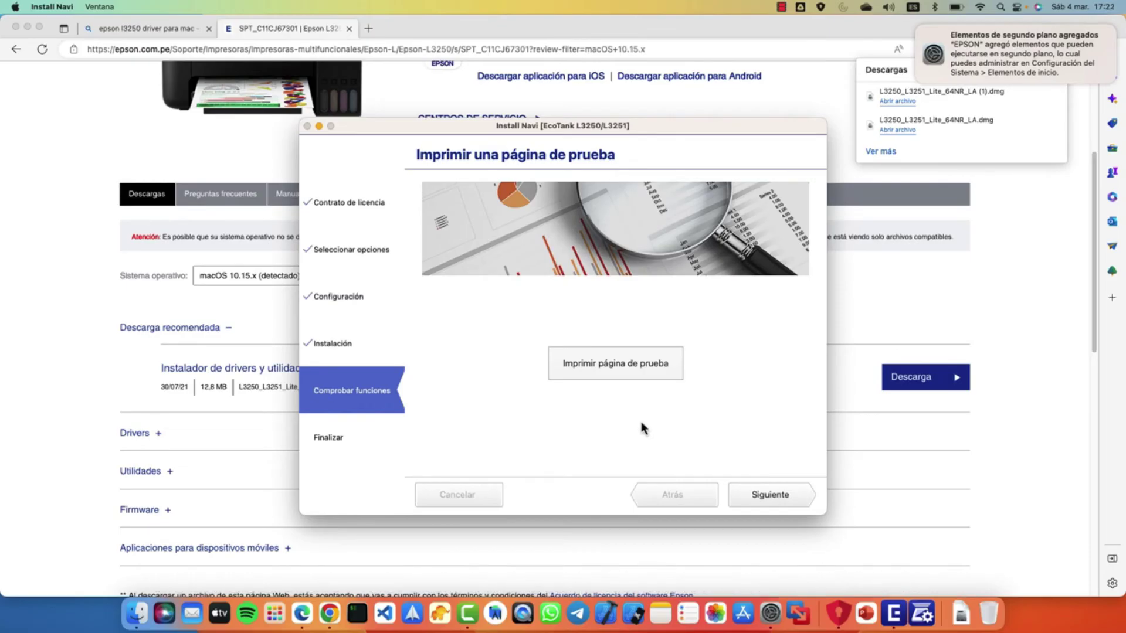
click(627, 371)
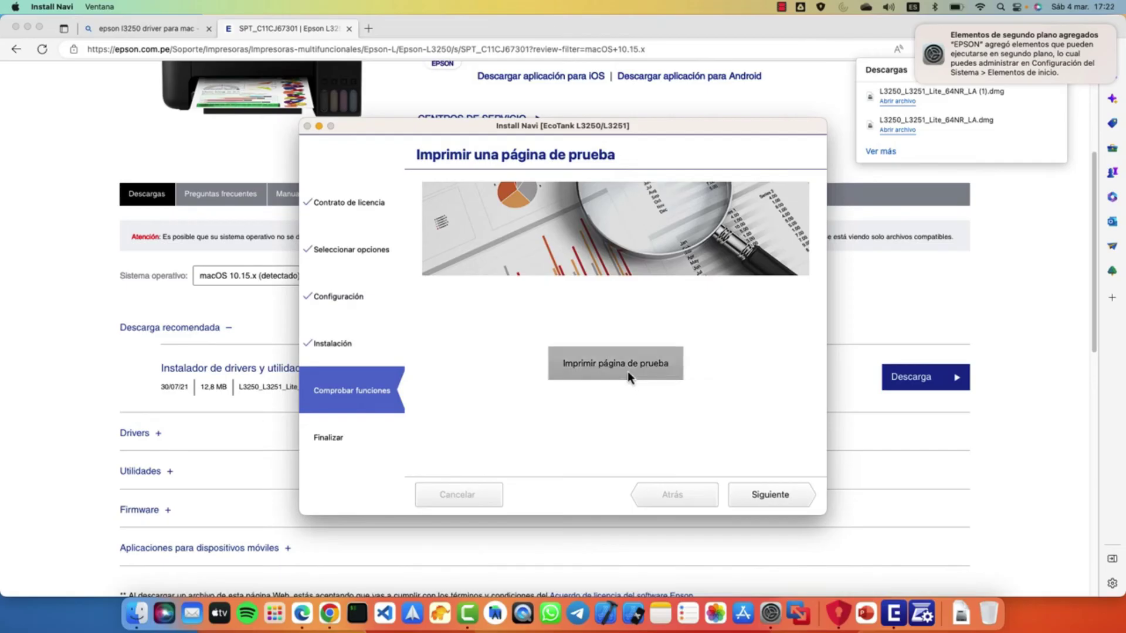